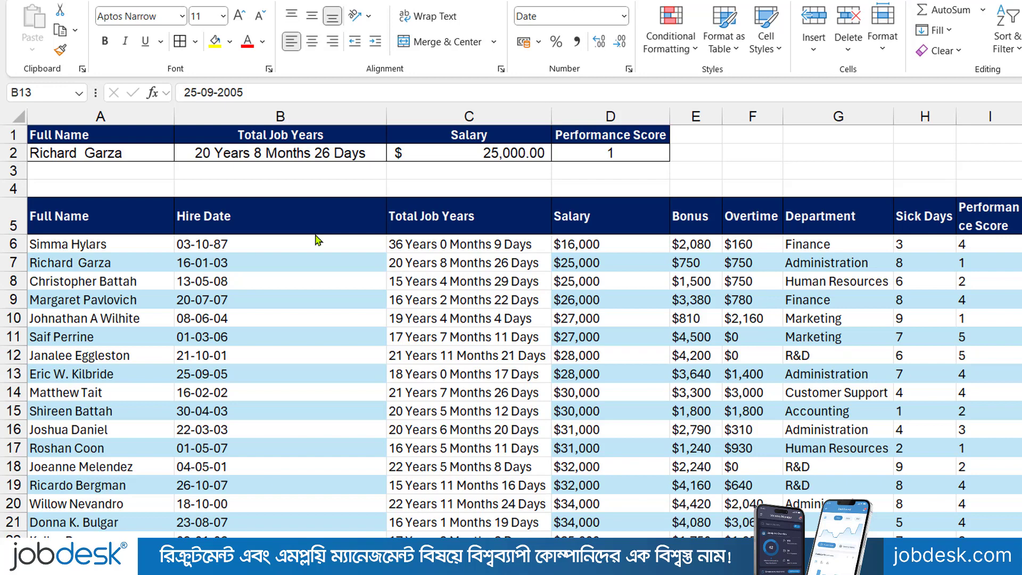
Step: Choose the employee listed in row 11 in the Full Name cell A2, and switch back to the one in row 7
click(298, 282)
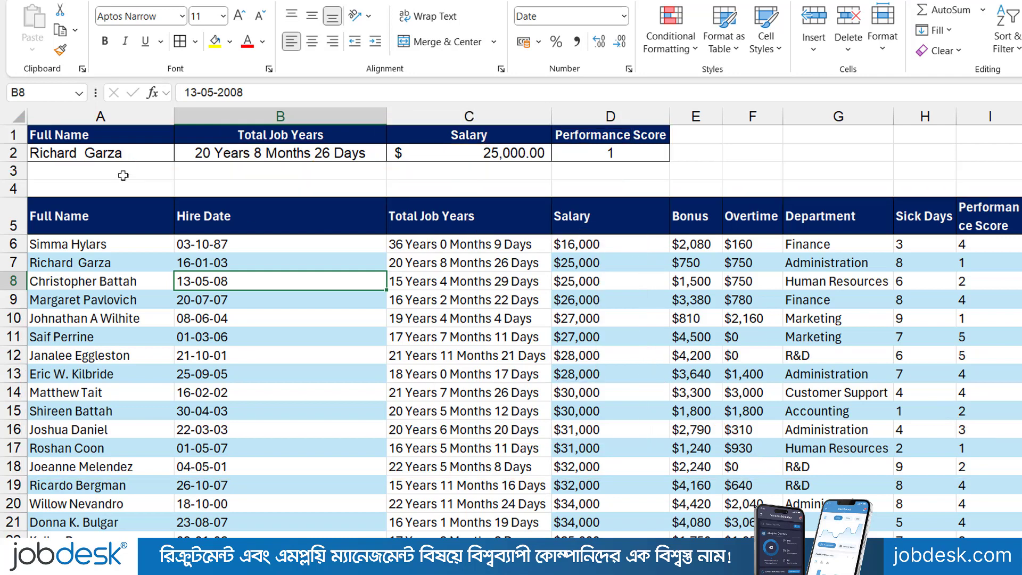
click(128, 154)
click(182, 154)
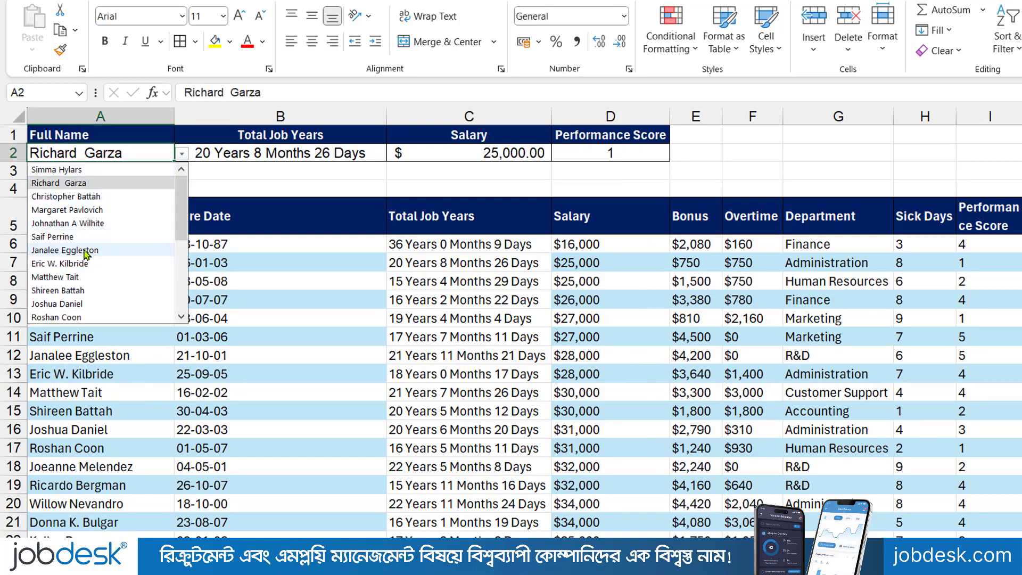
click(69, 237)
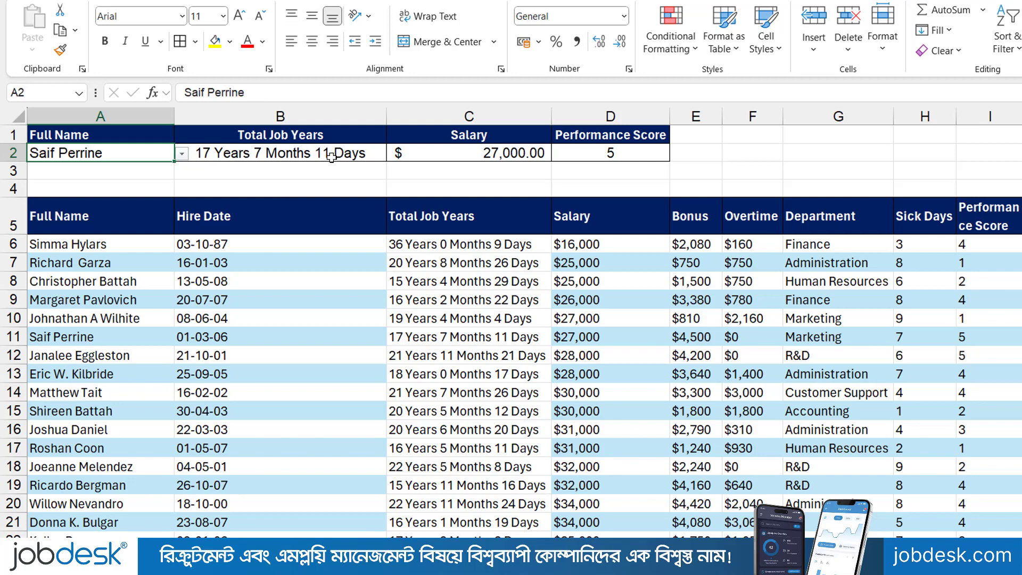
click(182, 154)
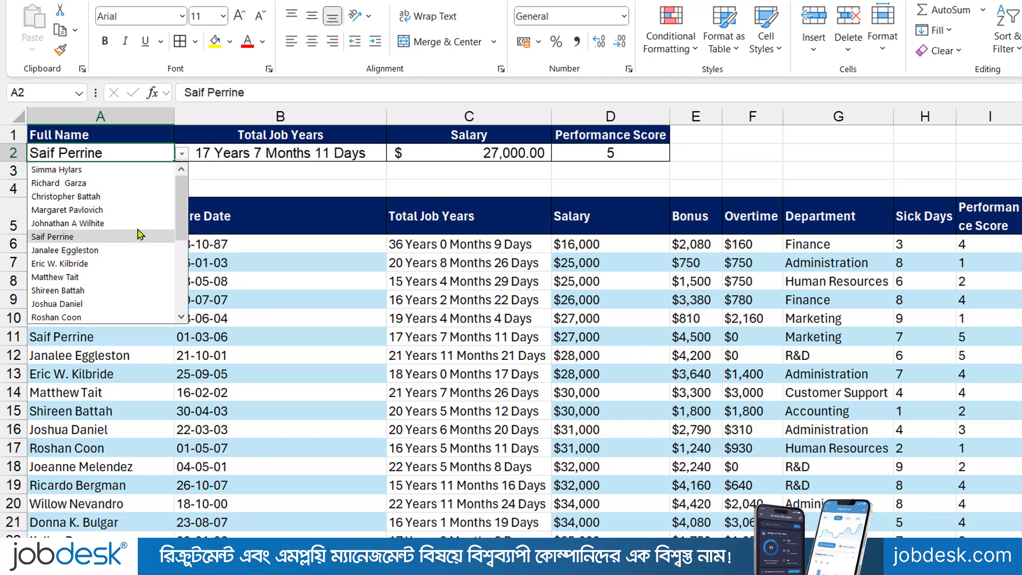
click(83, 184)
Step: Change the summary headers to Bonus in C1 and Department in B1
click(496, 139)
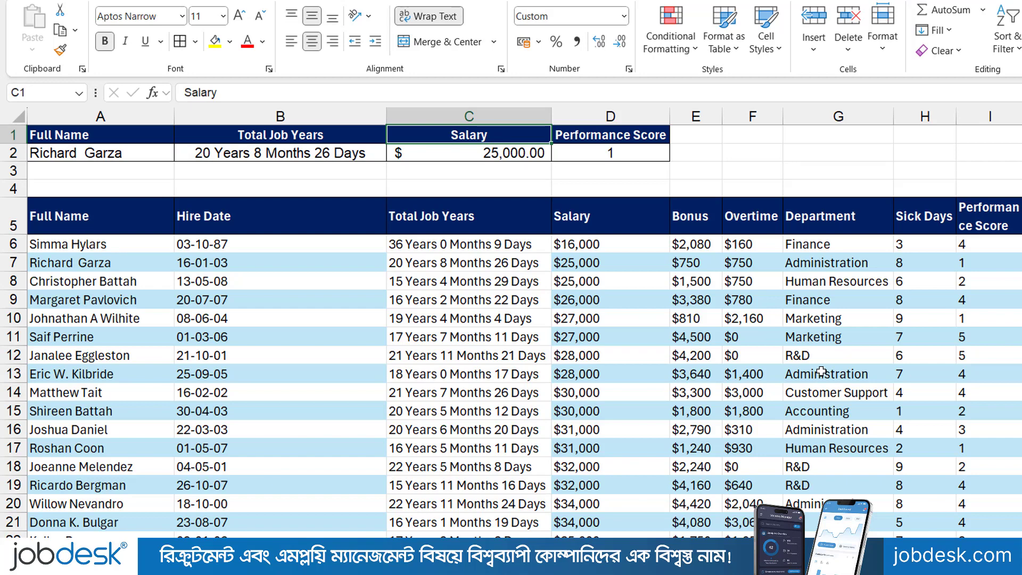
text(Bonus)
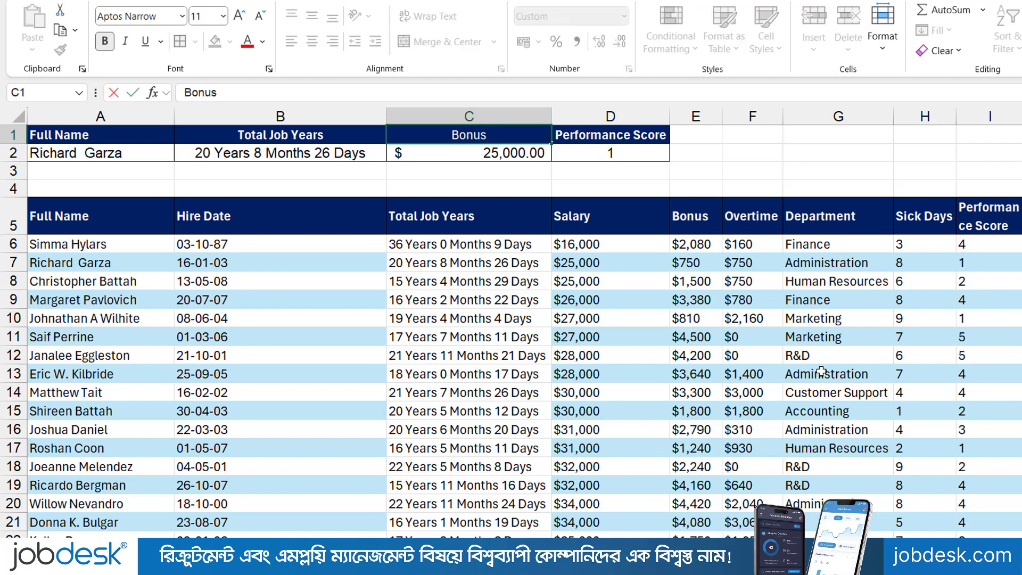
key(Return)
key(Up)
key(Left)
key(BackSpace)
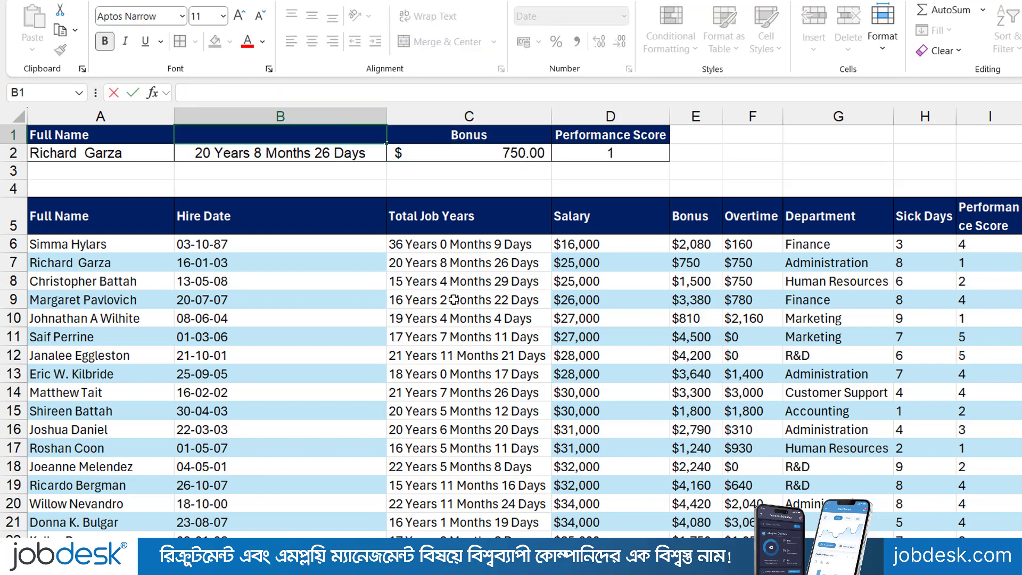
text(Department)
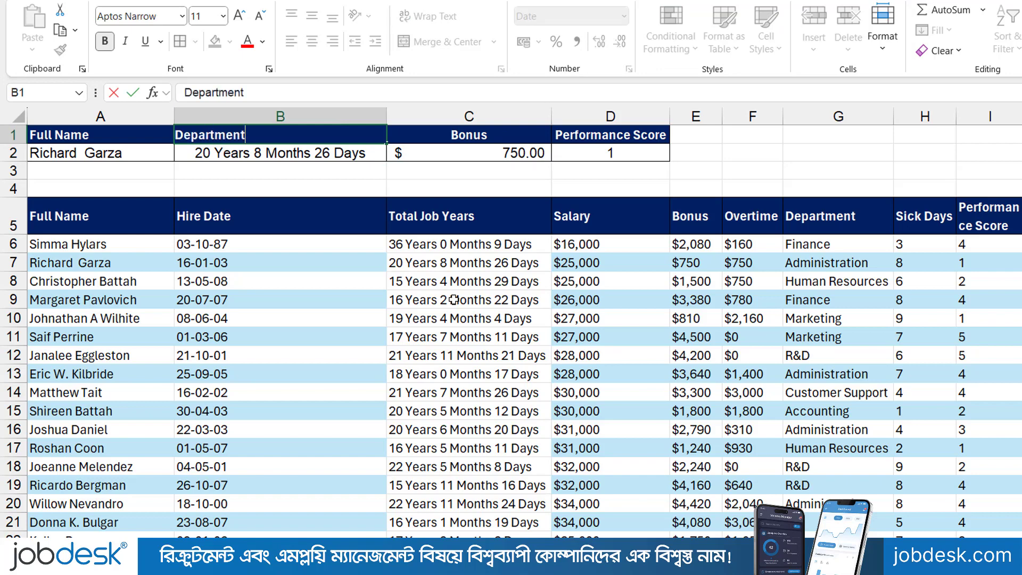
key(Return)
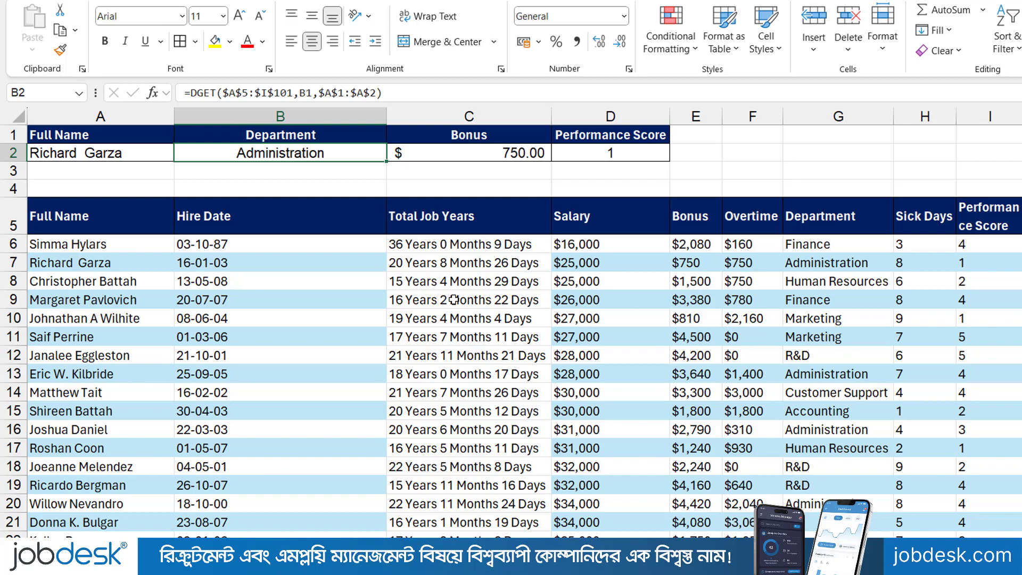
click(258, 190)
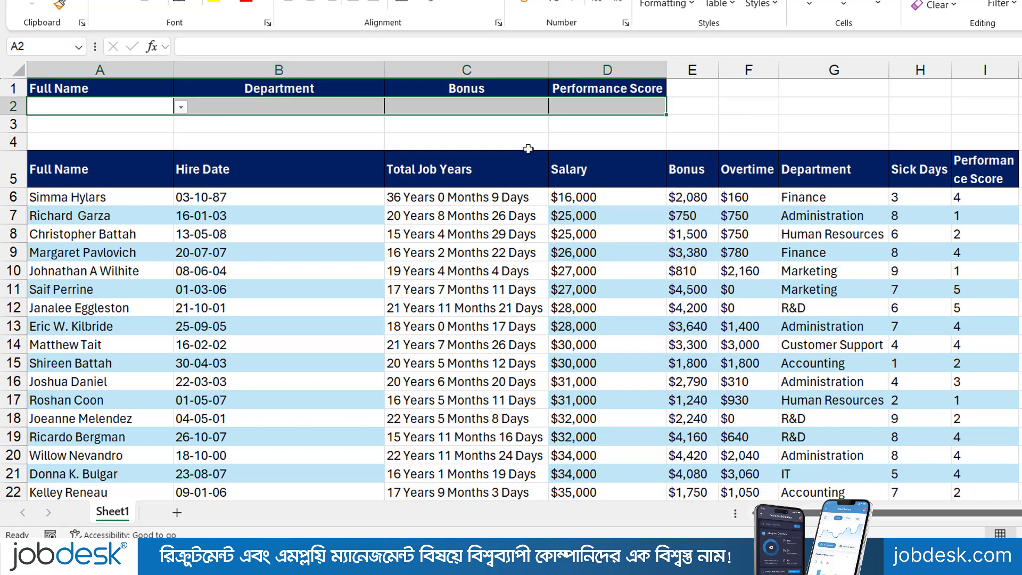
Step: Examine the summary headers in A1:D1, the employee names offered in A2 and the empty result cell B2
drag(144, 85, 657, 88)
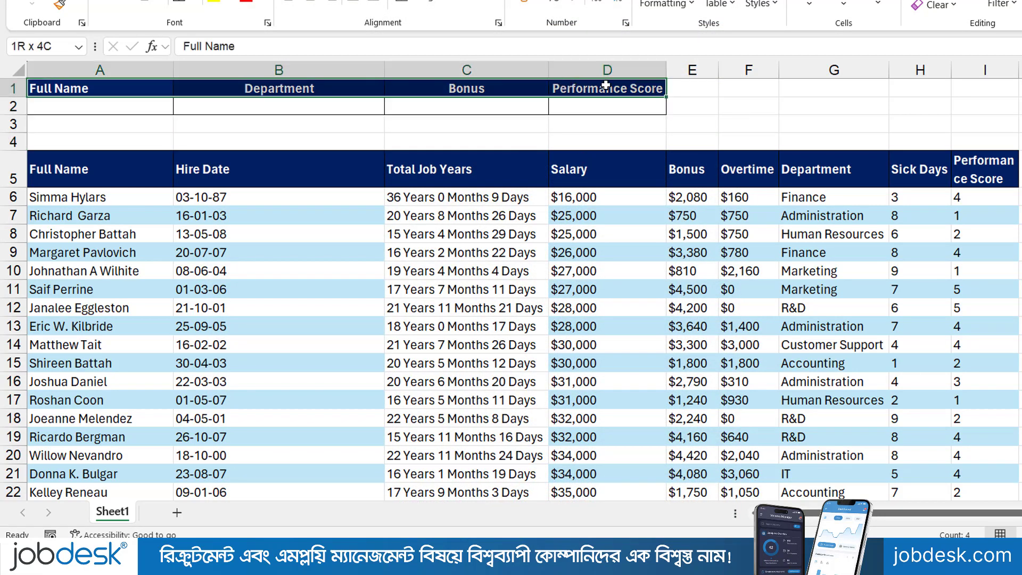
click(366, 107)
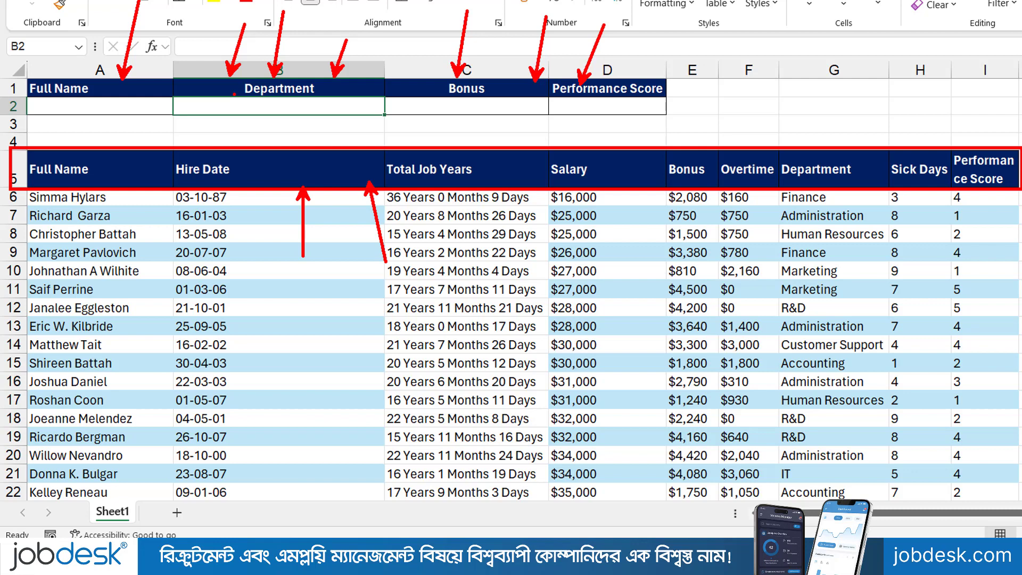
click(103, 104)
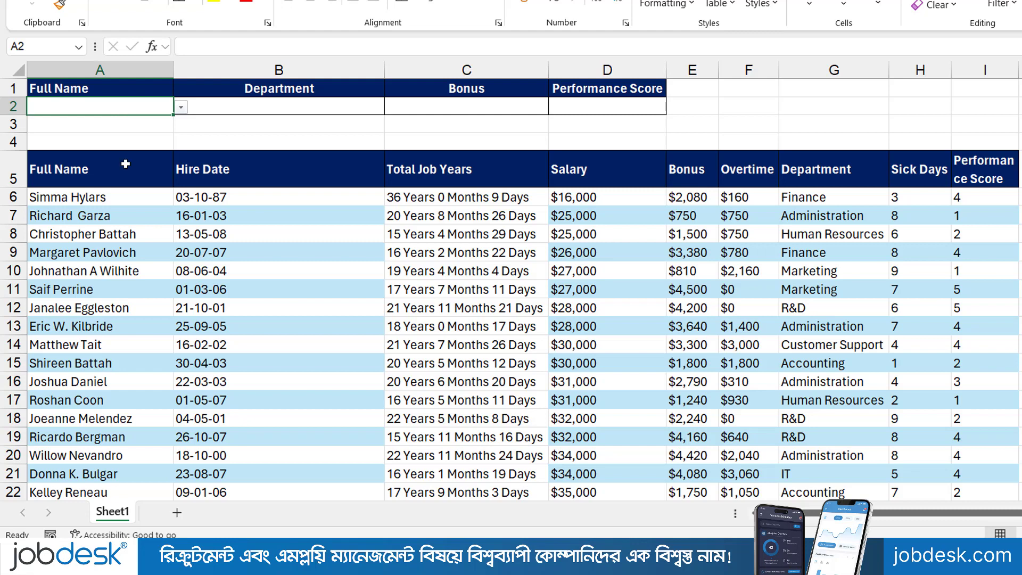
click(181, 107)
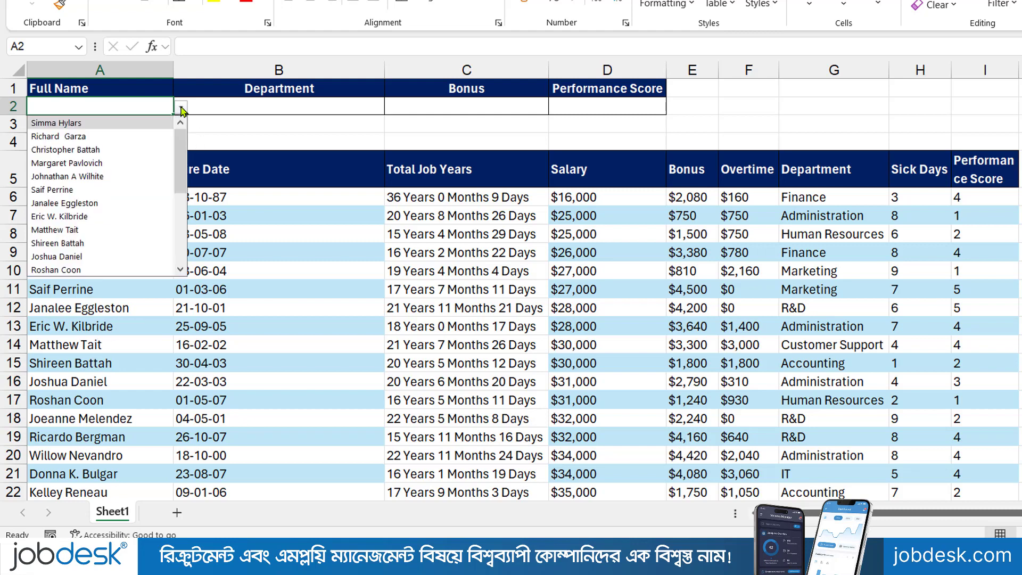
mouse_move(182, 148)
mouse_down()
mouse_move(182, 222)
mouse_move(187, 149)
mouse_up()
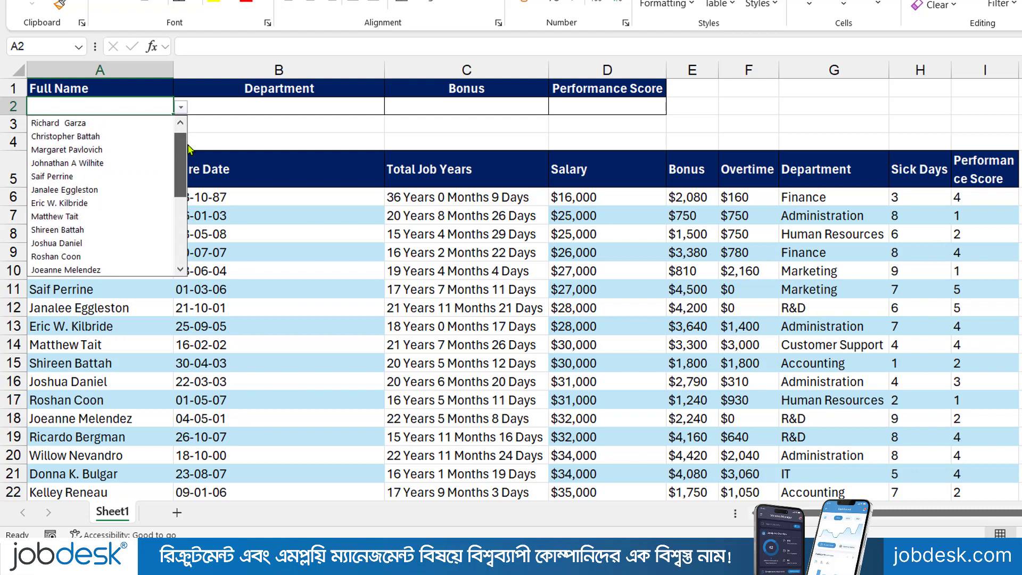
click(103, 459)
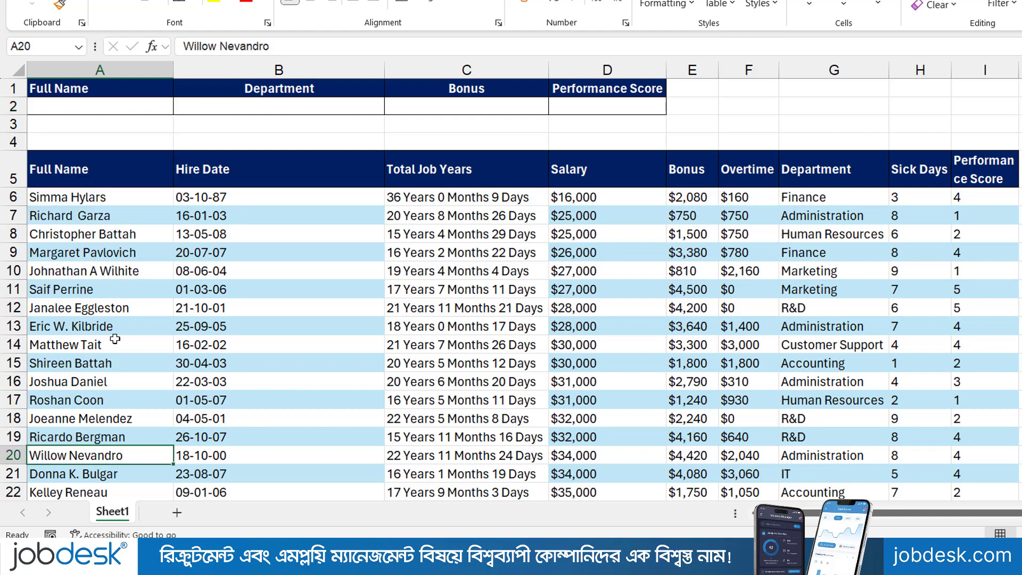
click(319, 107)
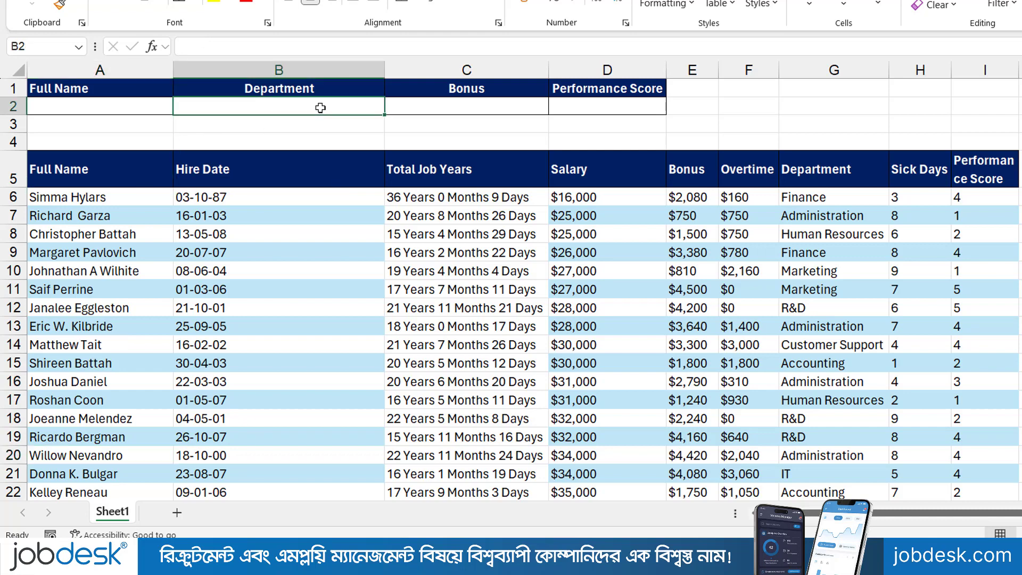
click(305, 93)
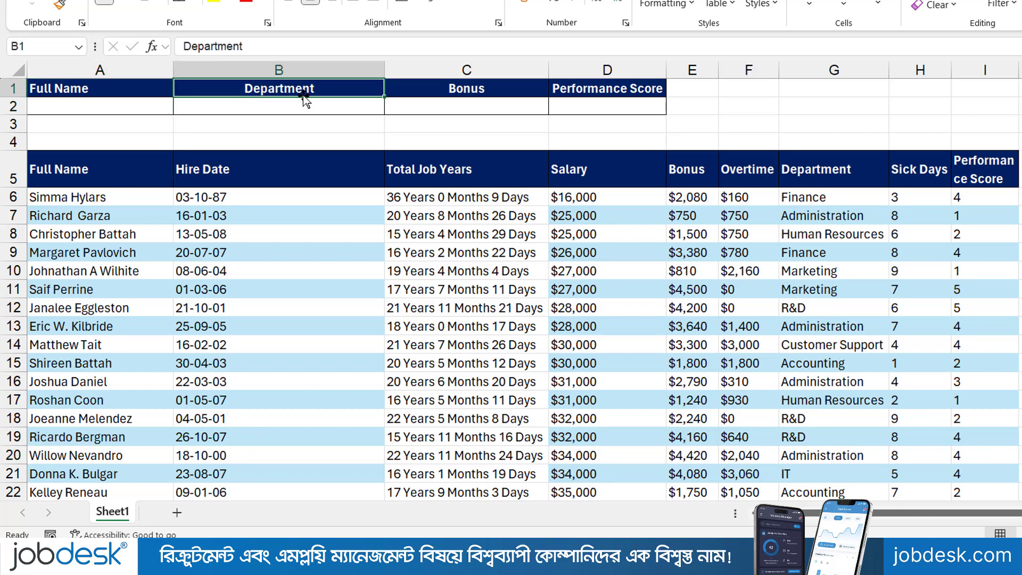
Step: Start a DGET formula in B2 with the whole employee table including headers, A5:I101, as the database
click(292, 105)
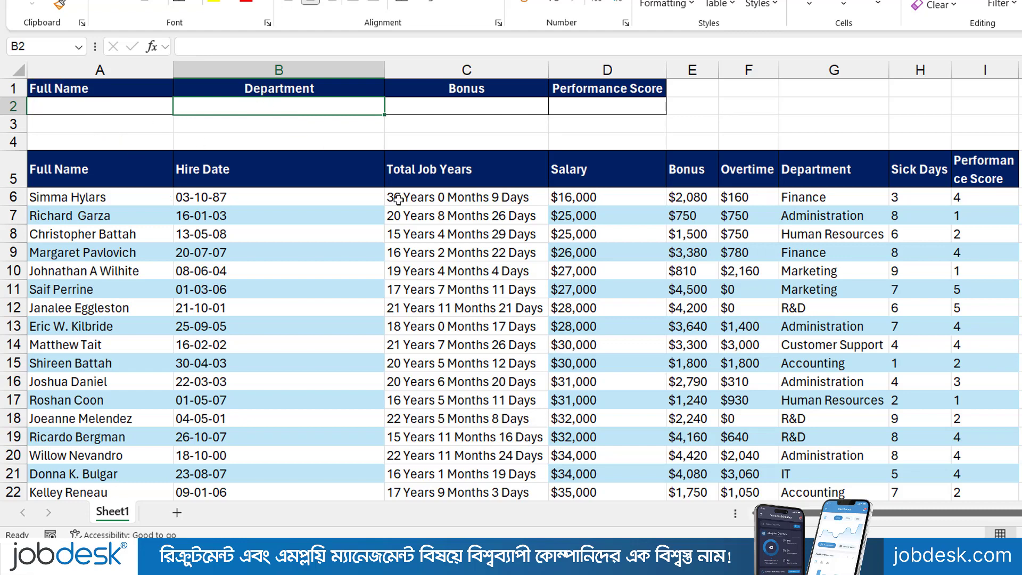
text(=dg)
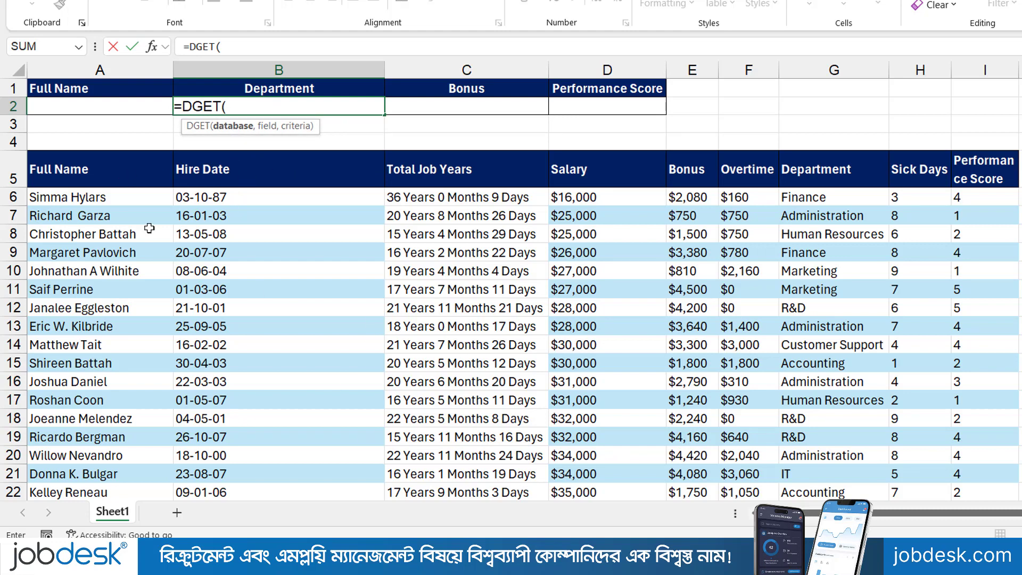
click(98, 171)
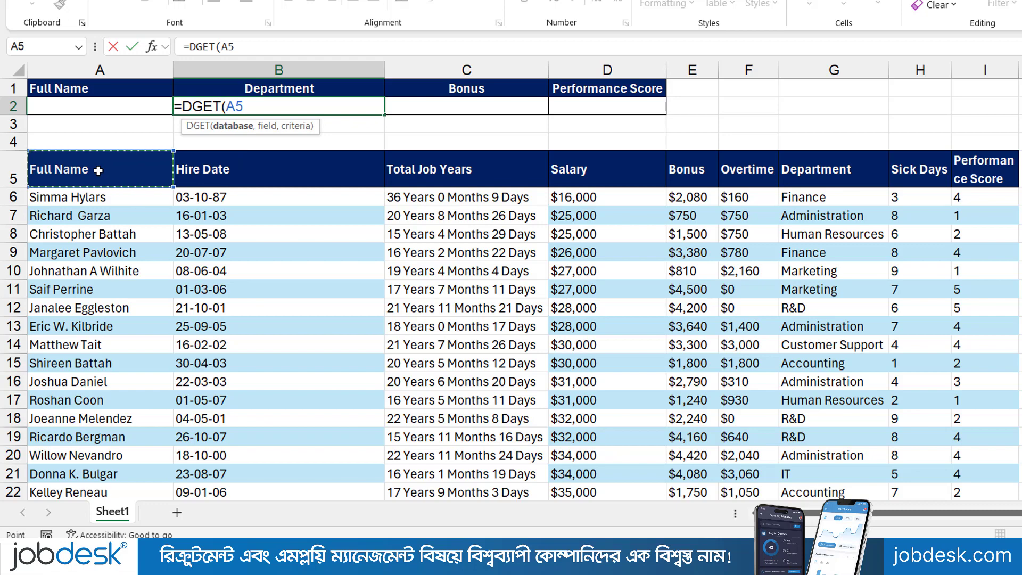
key(ctrl+shift+Right)
key(ctrl+shift+Down)
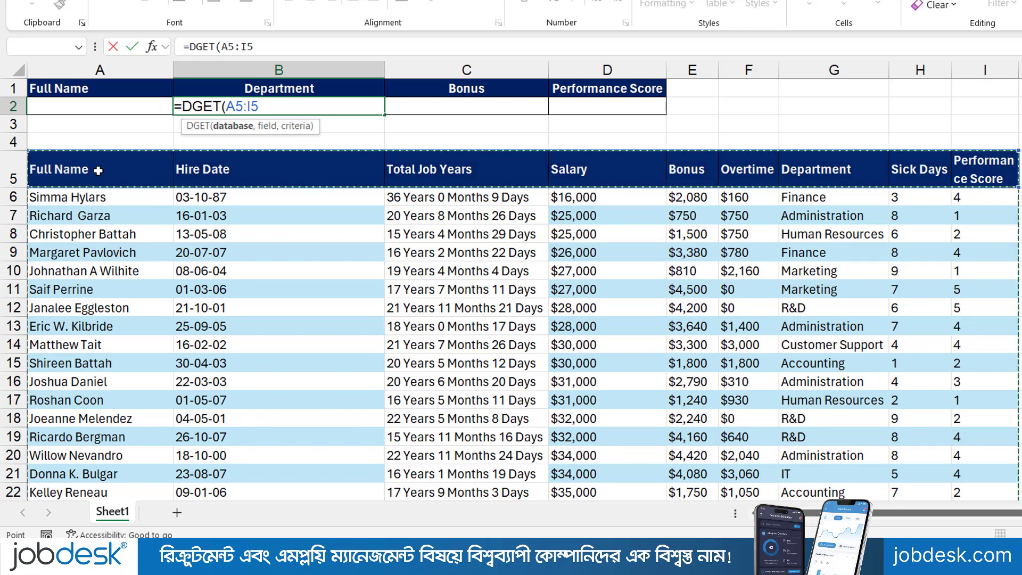
key(ctrl+shift+Down)
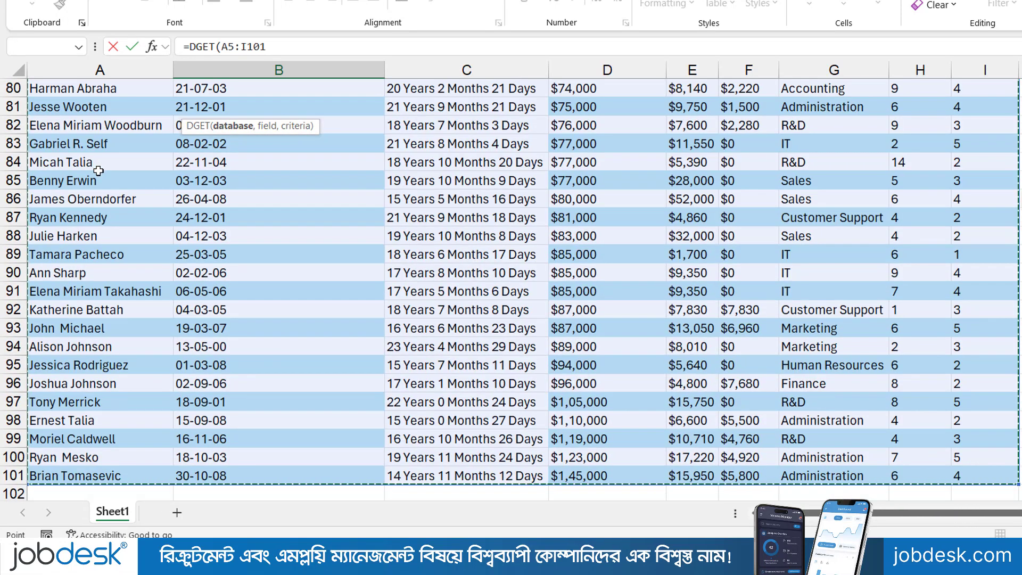
key(ctrl+BackSpace)
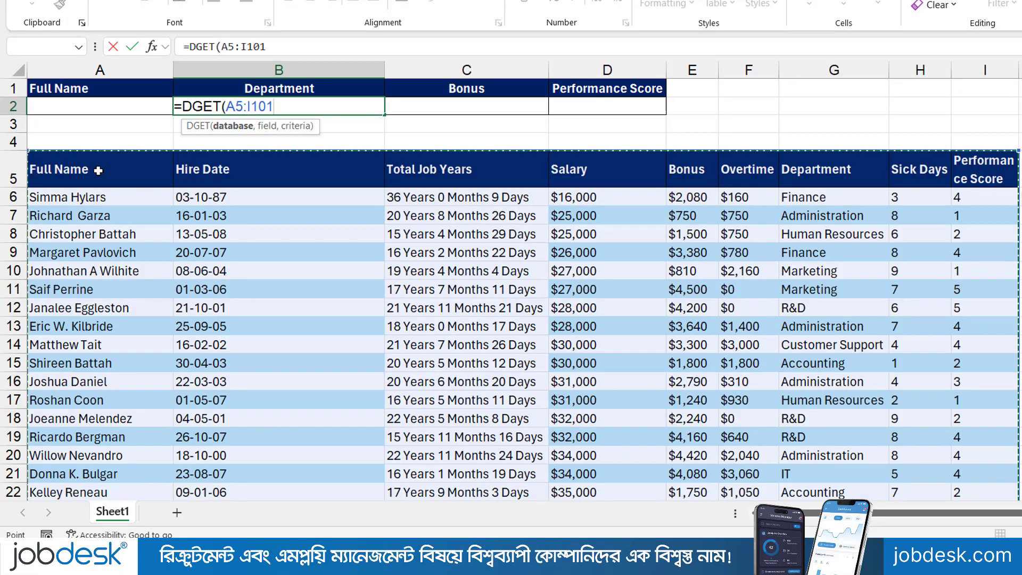
Step: Complete the DGET arguments with the Department header B1 as the field and A1:A2 as the criteria
text(,)
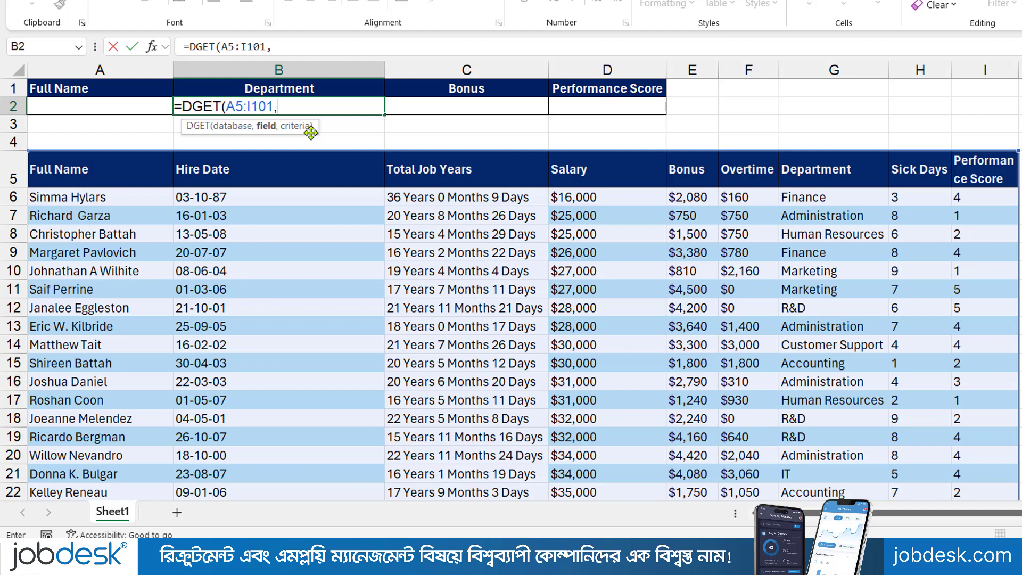
click(319, 88)
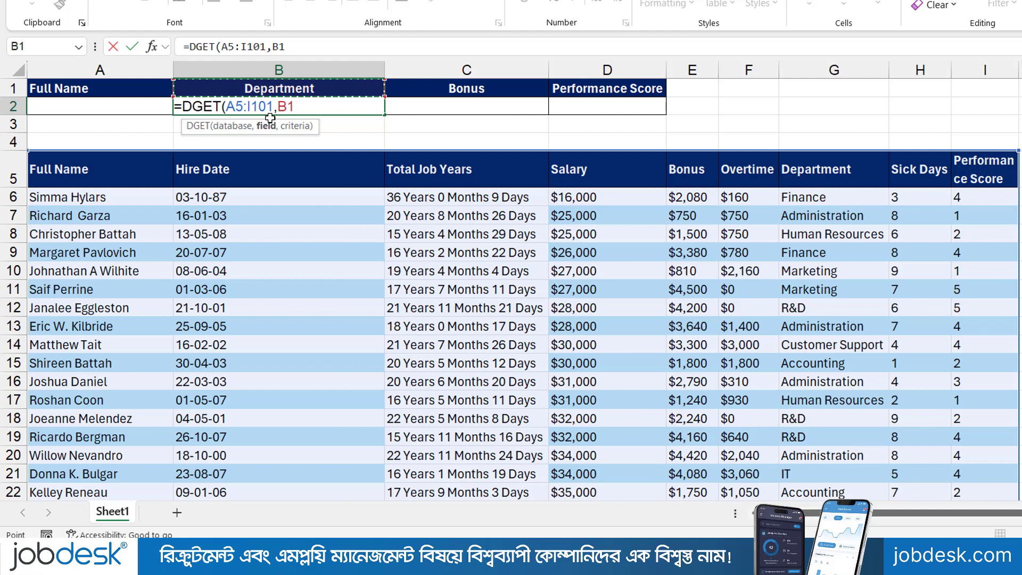
text(,)
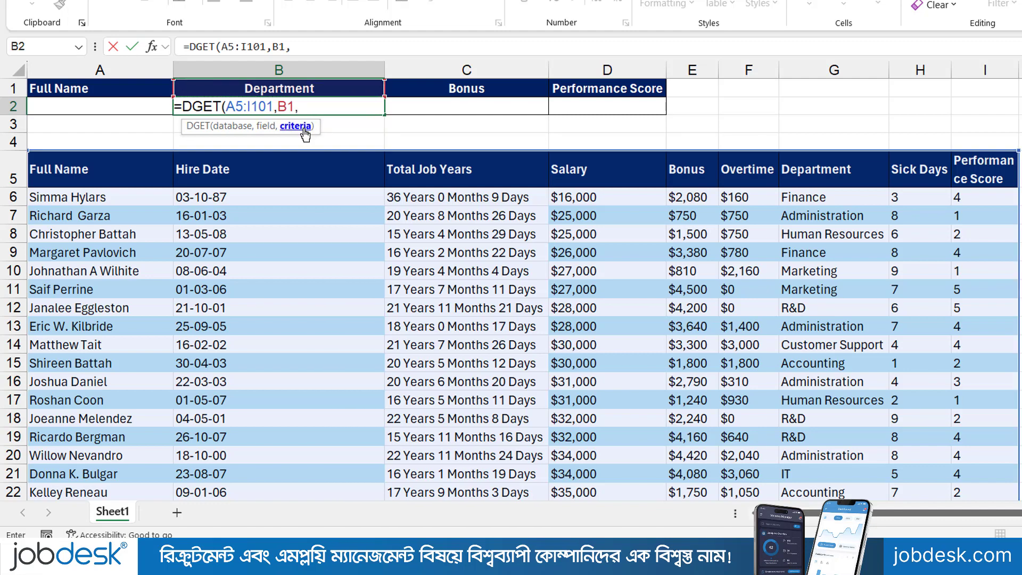
drag(93, 88, 92, 107)
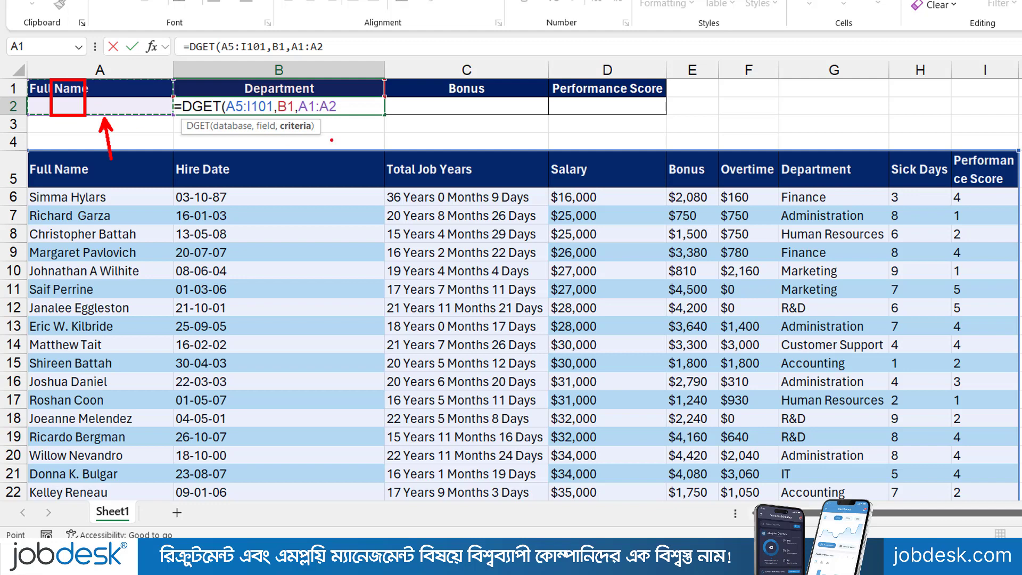
text())
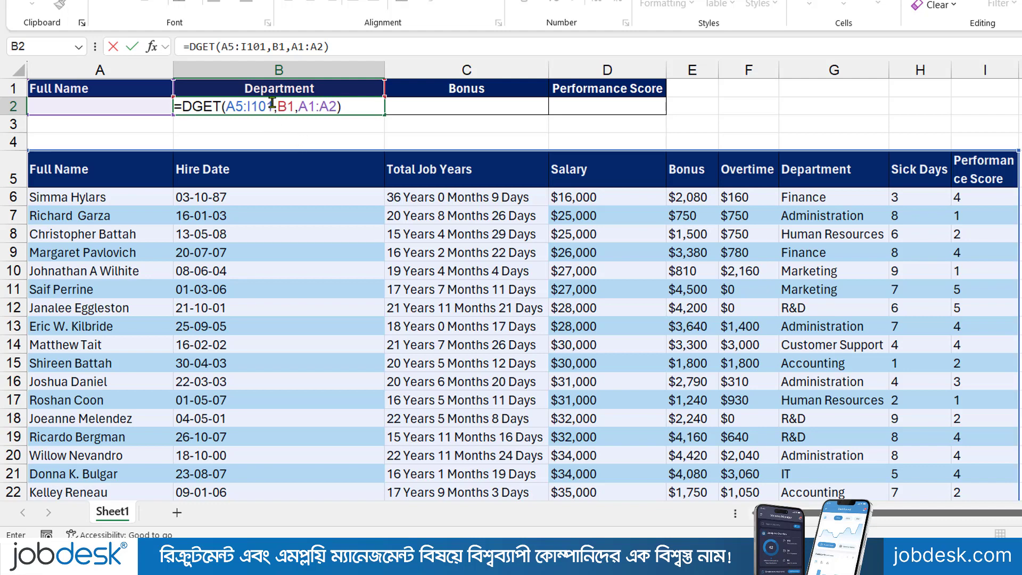
Step: Make the database range in B2's DGET formula absolute as $A$5:$I$101
drag(272, 104, 223, 98)
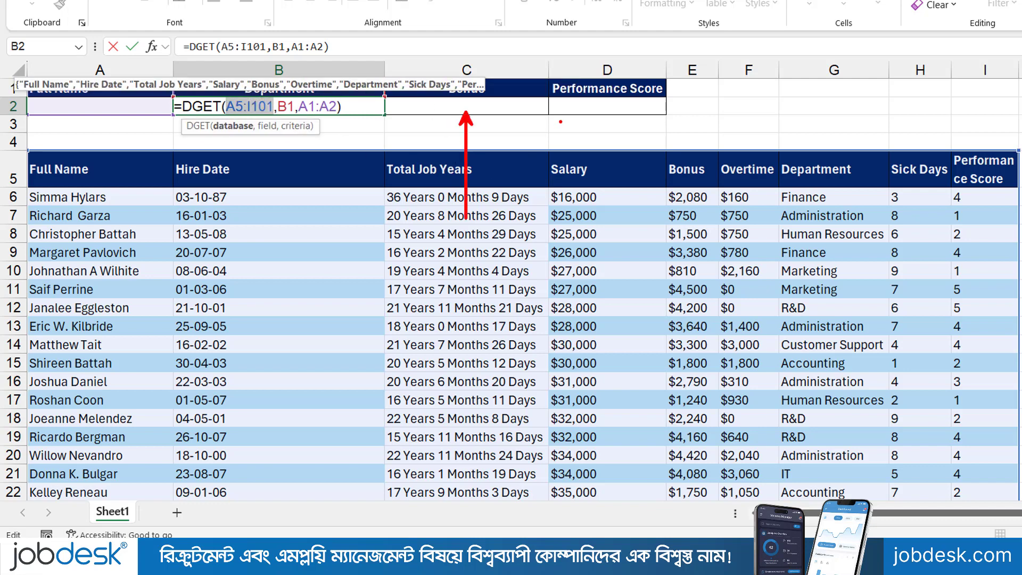
click(250, 106)
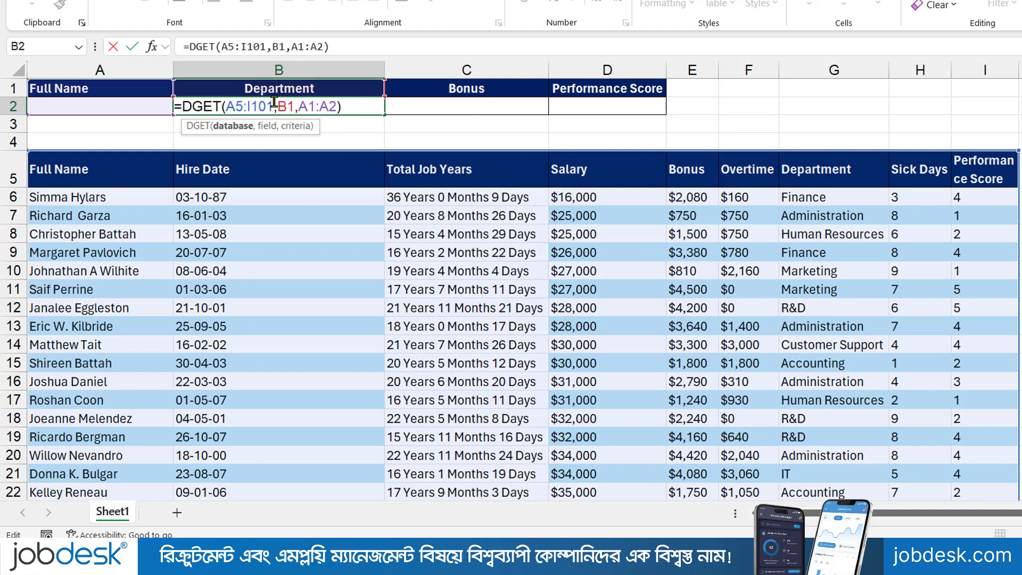
drag(274, 106, 226, 106)
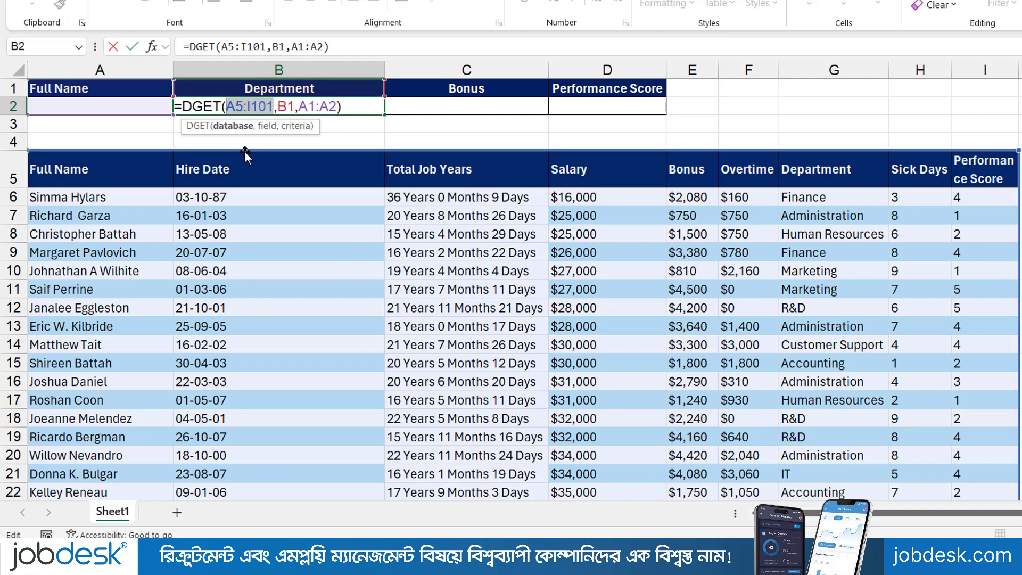
key(F4)
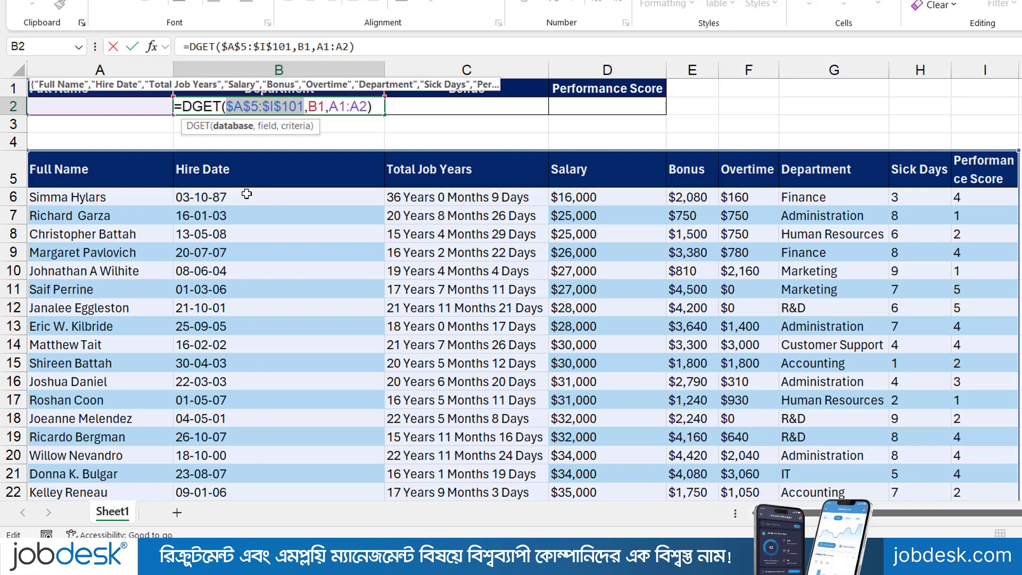
Step: Make the criteria range in B2's DGET formula absolute as $A$1:$A$2, leave the field B1 relative, and enter the formula
click(335, 107)
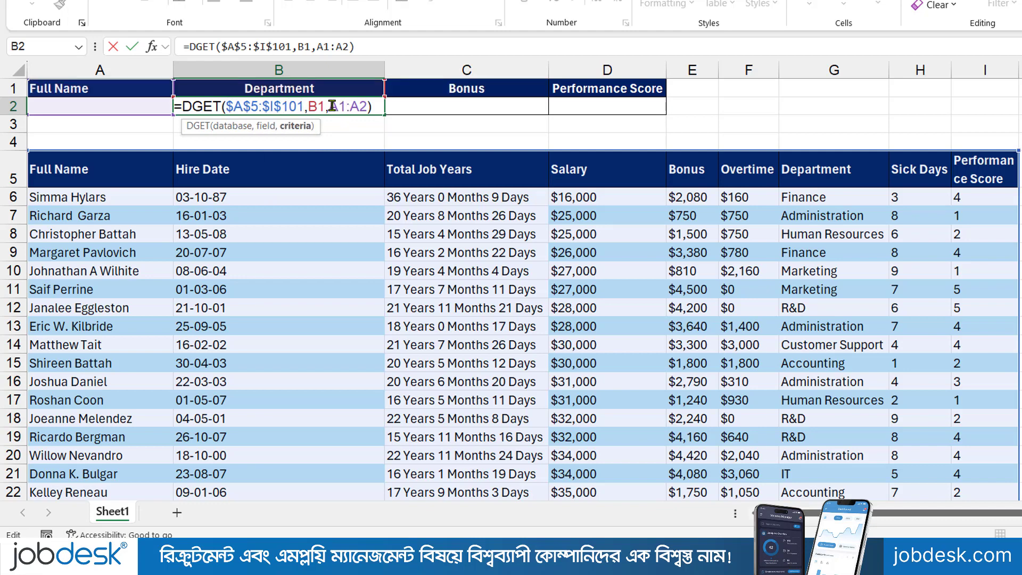
drag(329, 106, 364, 108)
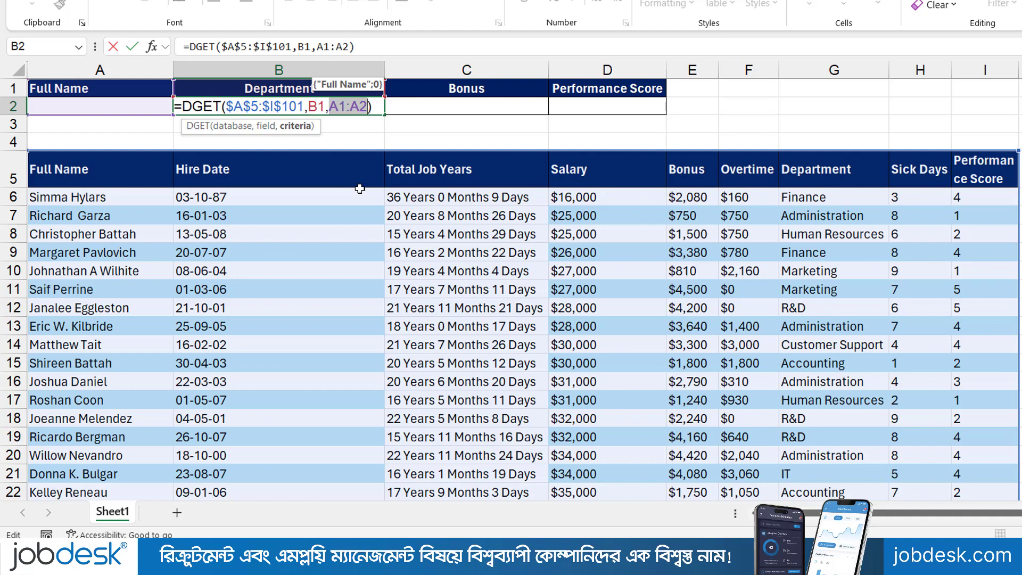
key(F4)
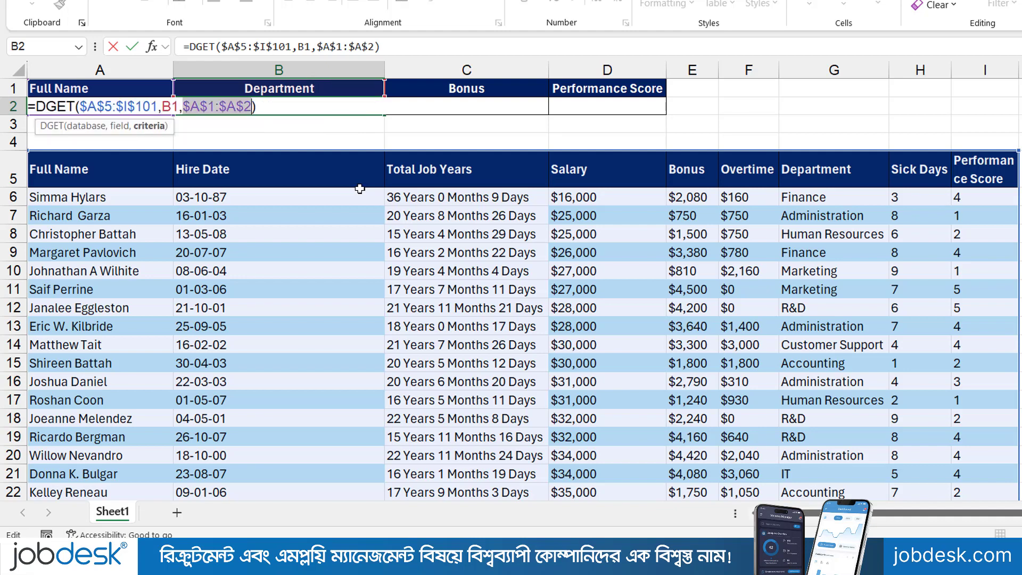
double_click(166, 106)
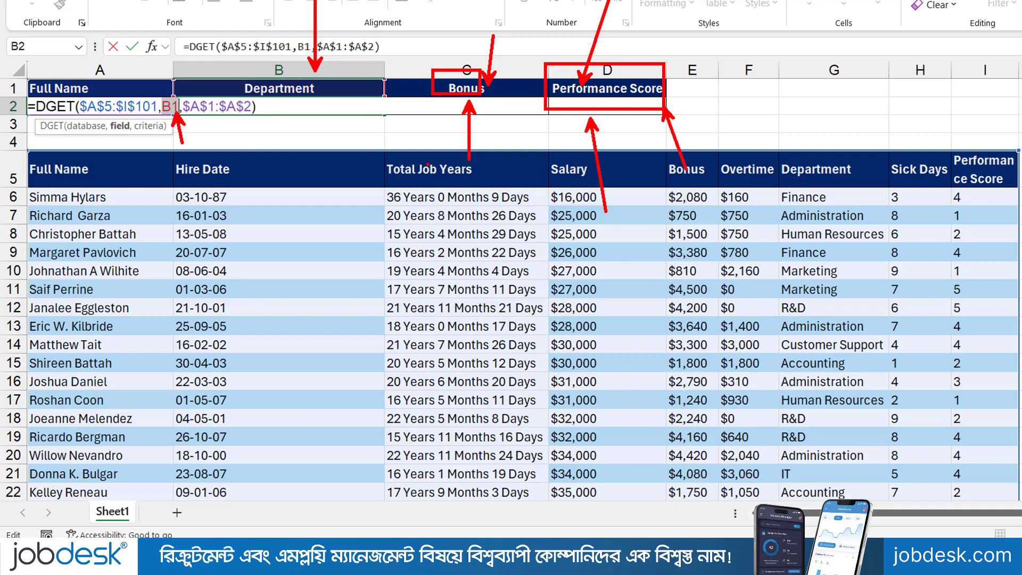
click(301, 110)
key(Return)
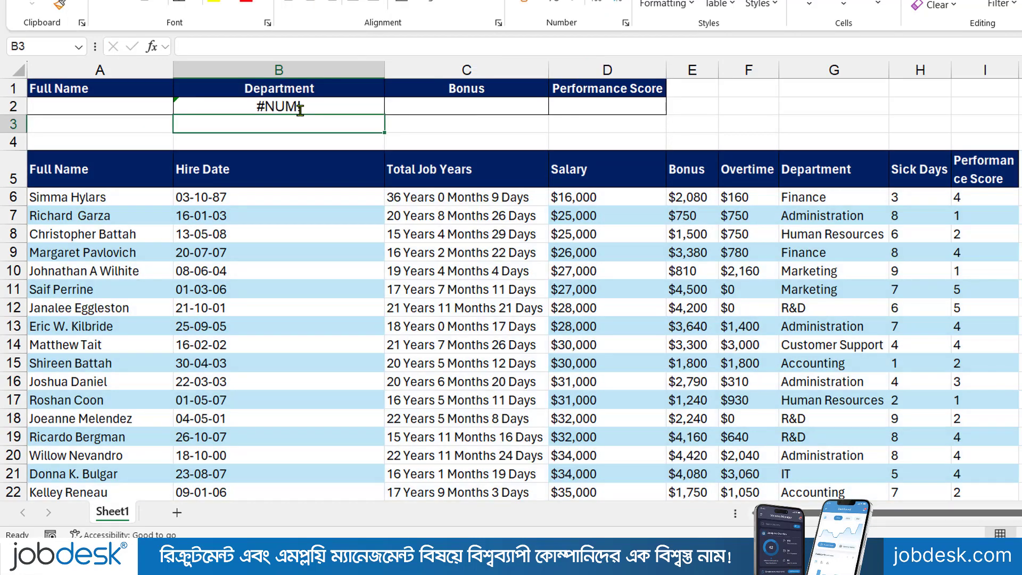
Step: Choose the first employee in A2's name list and fill B2's DGET formula across to D2
click(129, 106)
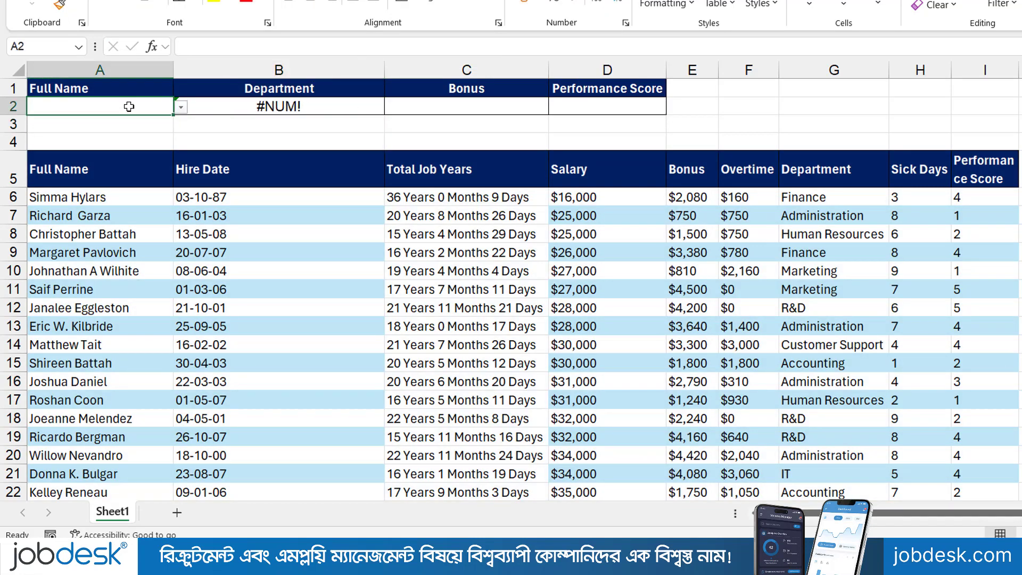
click(181, 107)
click(101, 128)
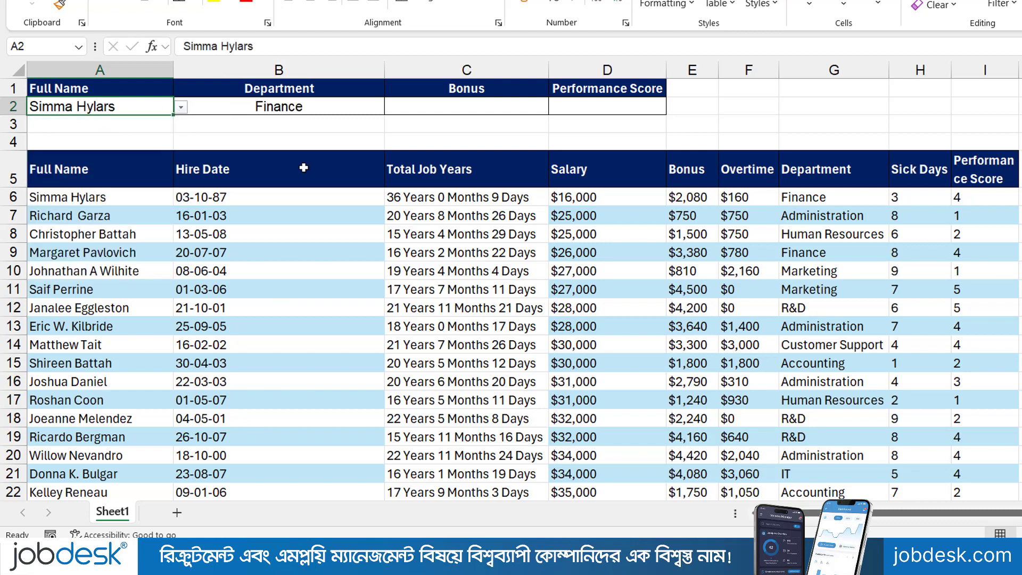
click(346, 106)
drag(382, 115, 664, 140)
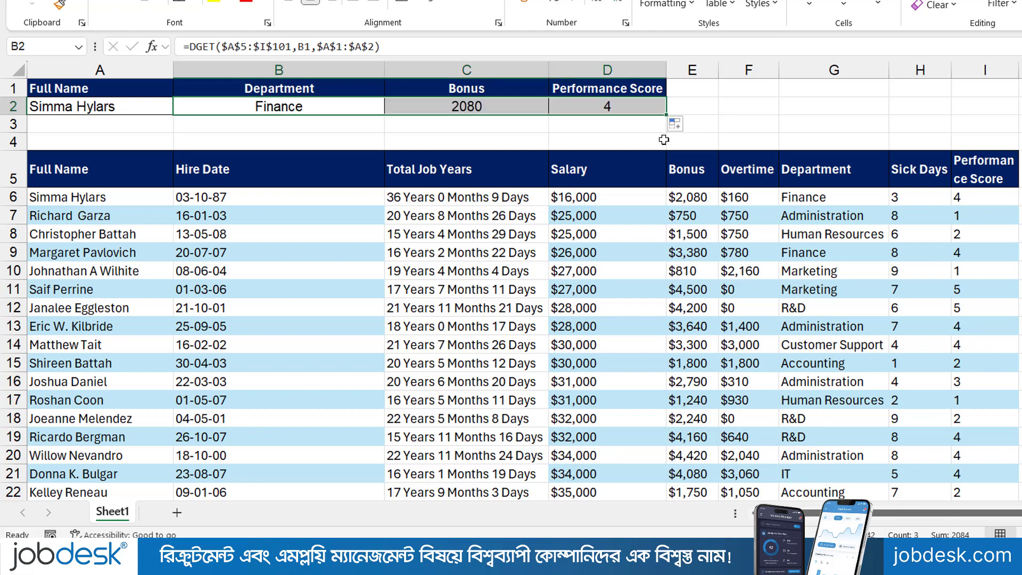
click(520, 107)
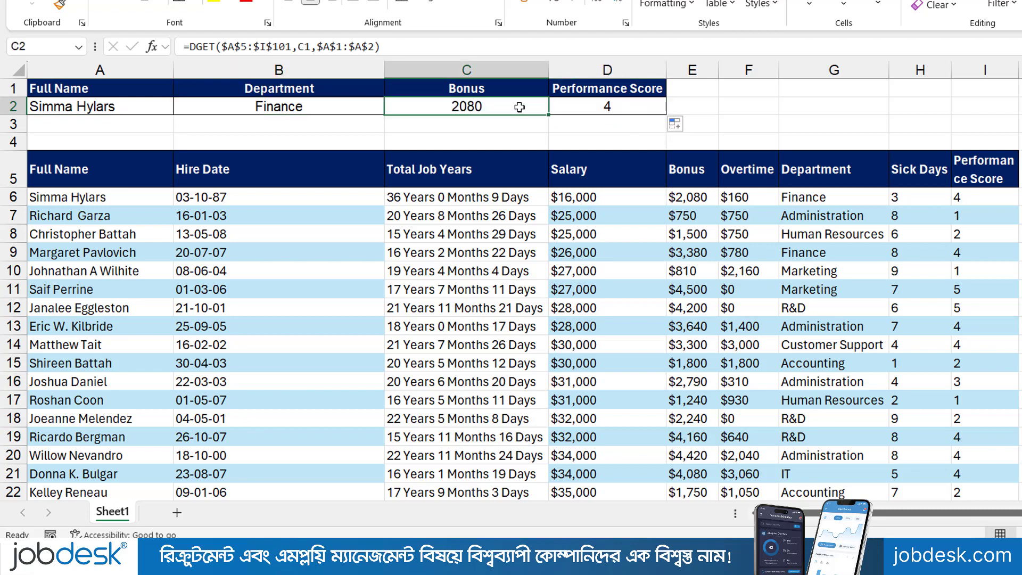
Step: Replace the summary header in B1 with Total Job Years
click(293, 86)
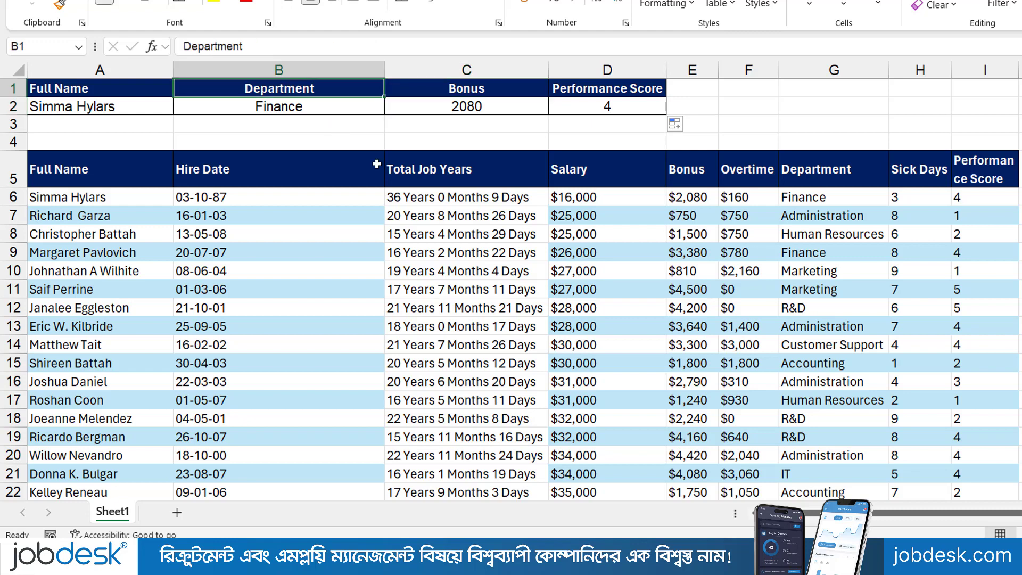
text(T)
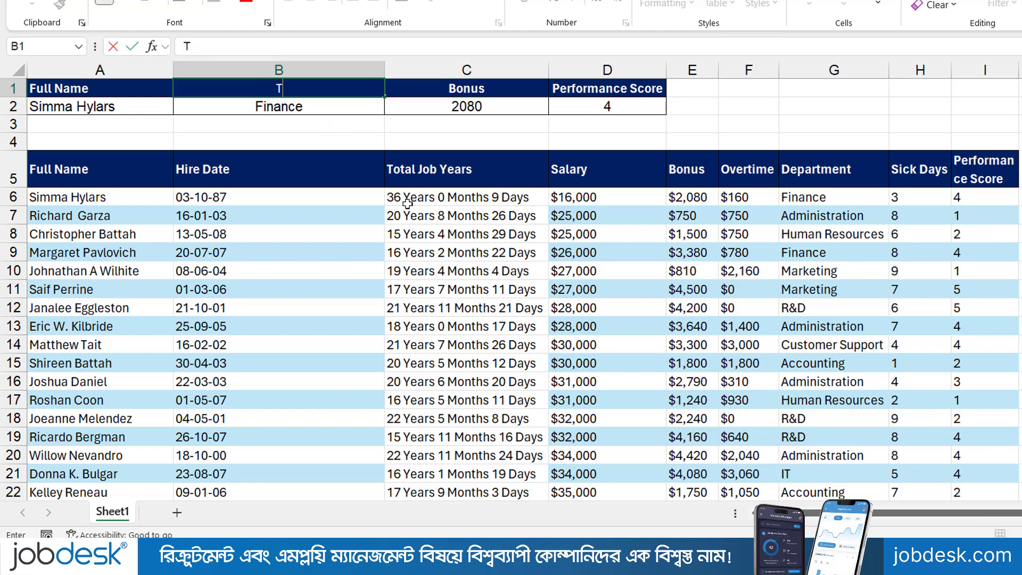
text(otal Jo)
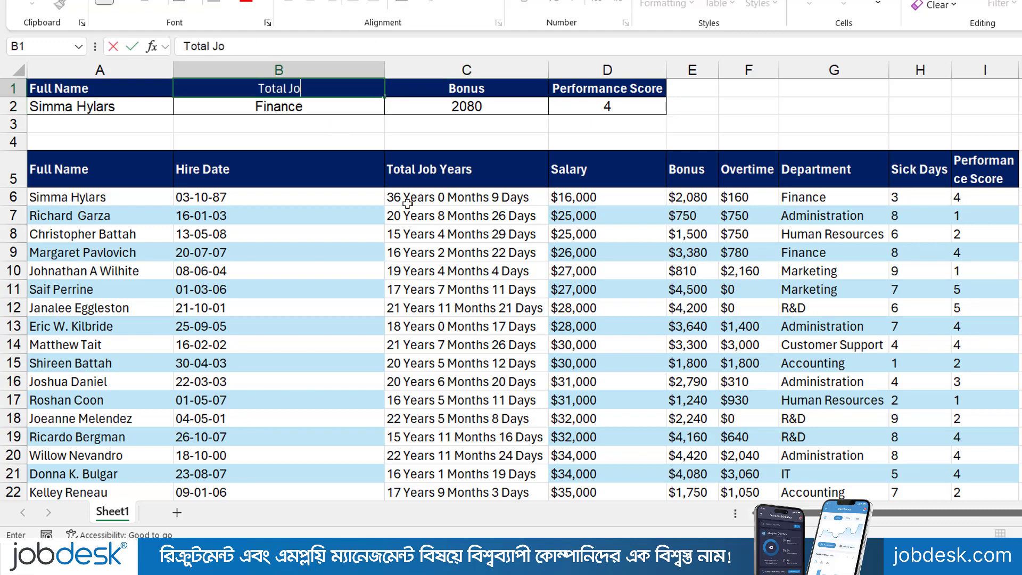
text(b Years)
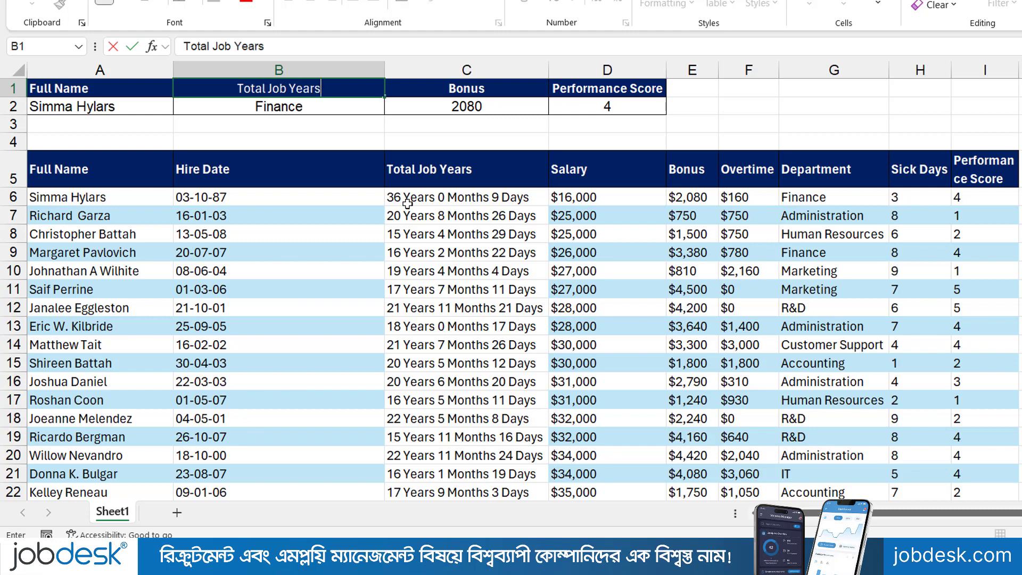
click(377, 137)
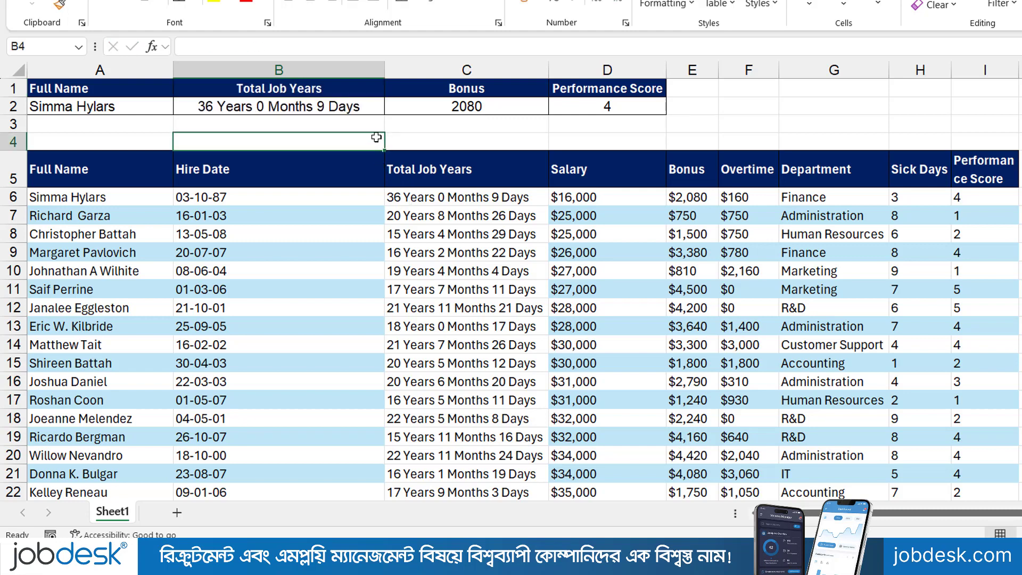
Step: Replace the summary header in C1 with Salary
click(475, 91)
text(Sala)
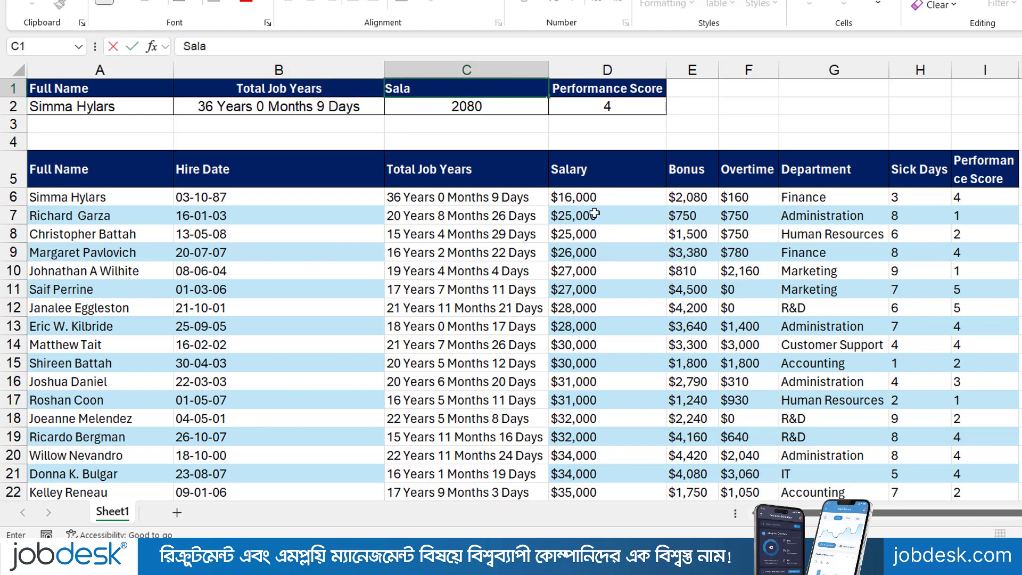
text(ry)
key(Return)
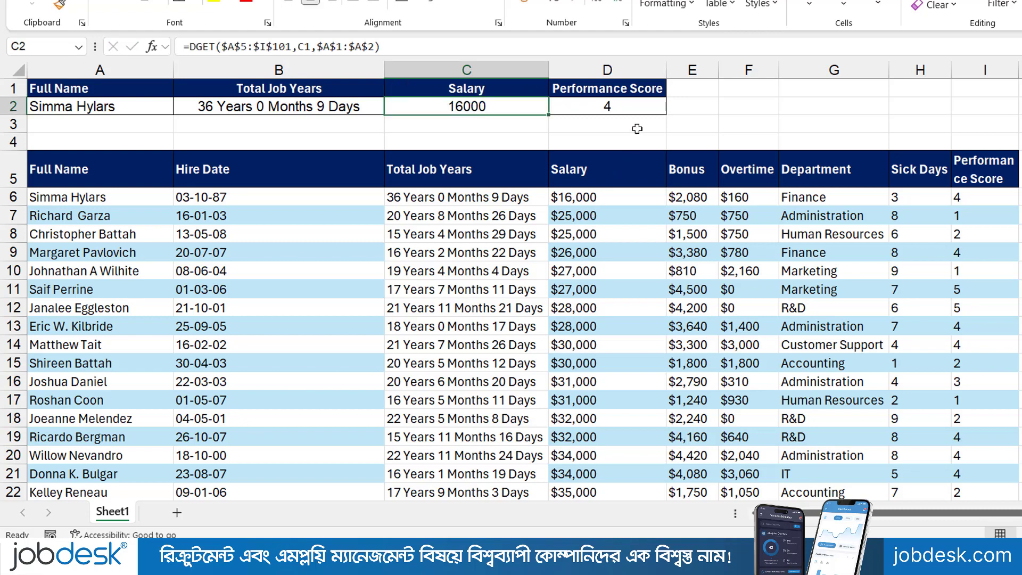
Step: Copy the Department header from G5 of the employee table over the summary header in D1
click(644, 96)
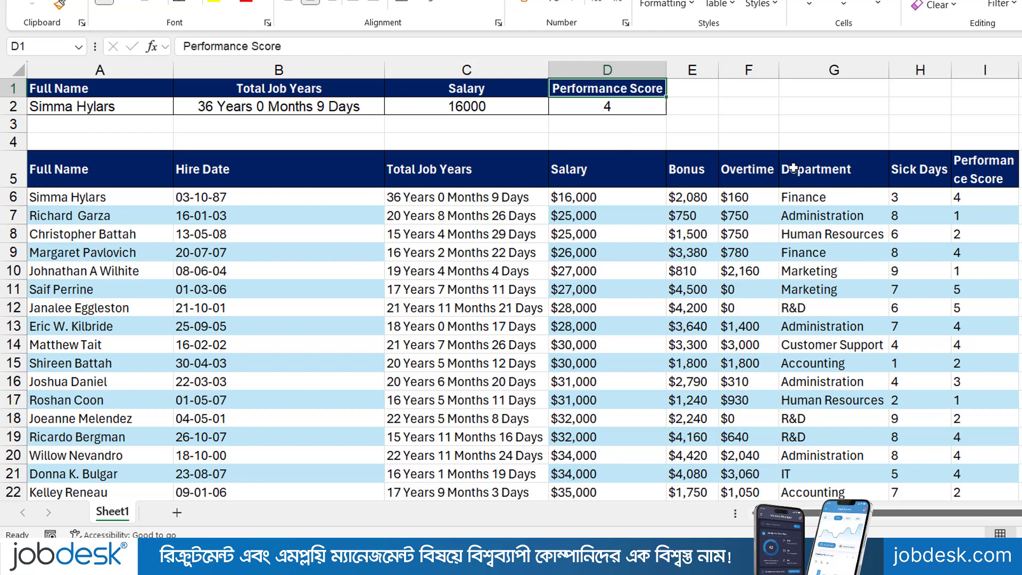
click(840, 171)
key(ctrl+c)
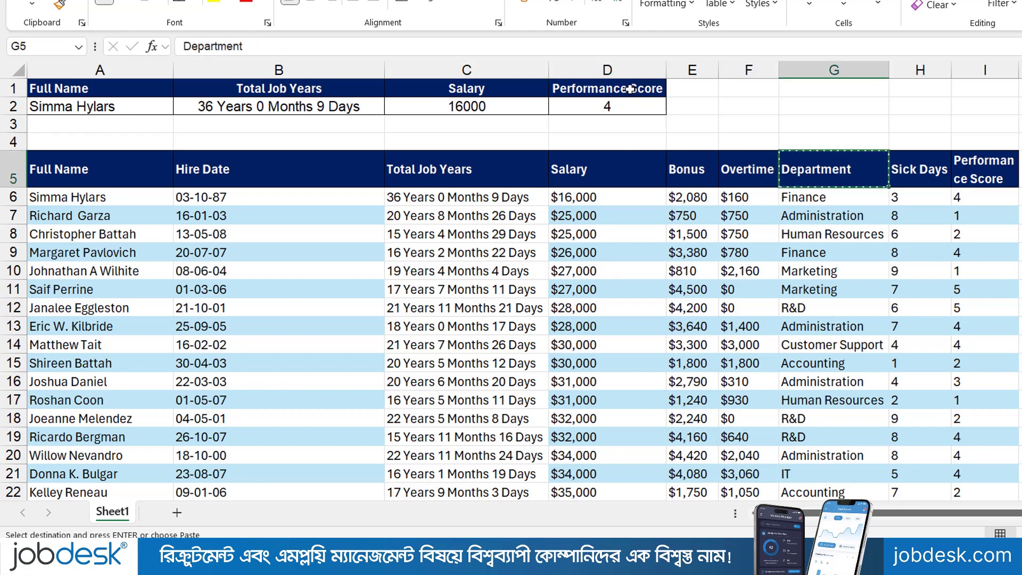
click(639, 88)
key(ctrl+v)
click(652, 110)
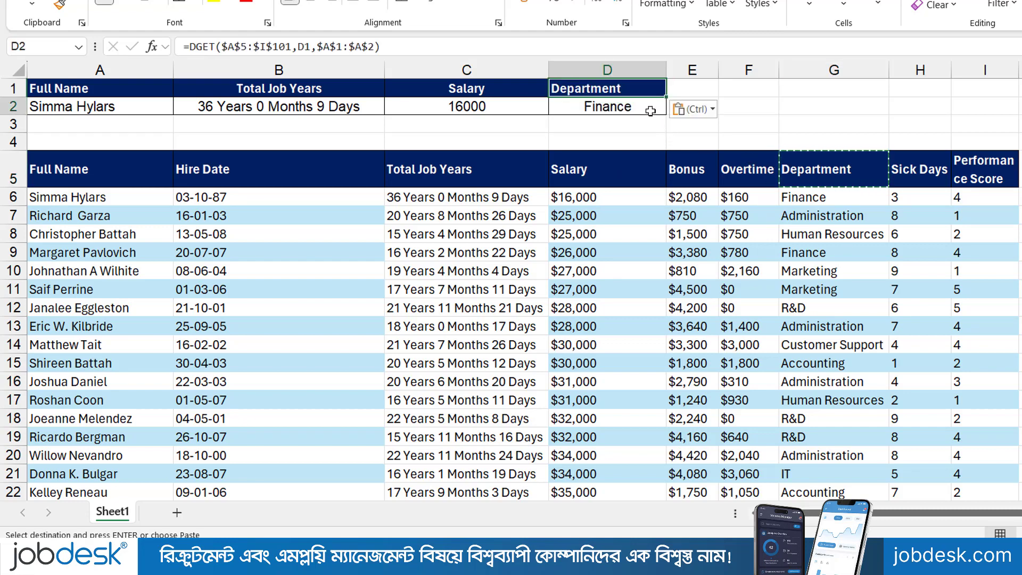
Step: Test the lookup with the seventh and ninth employees from A2's name list, and clear A2
click(118, 110)
click(181, 107)
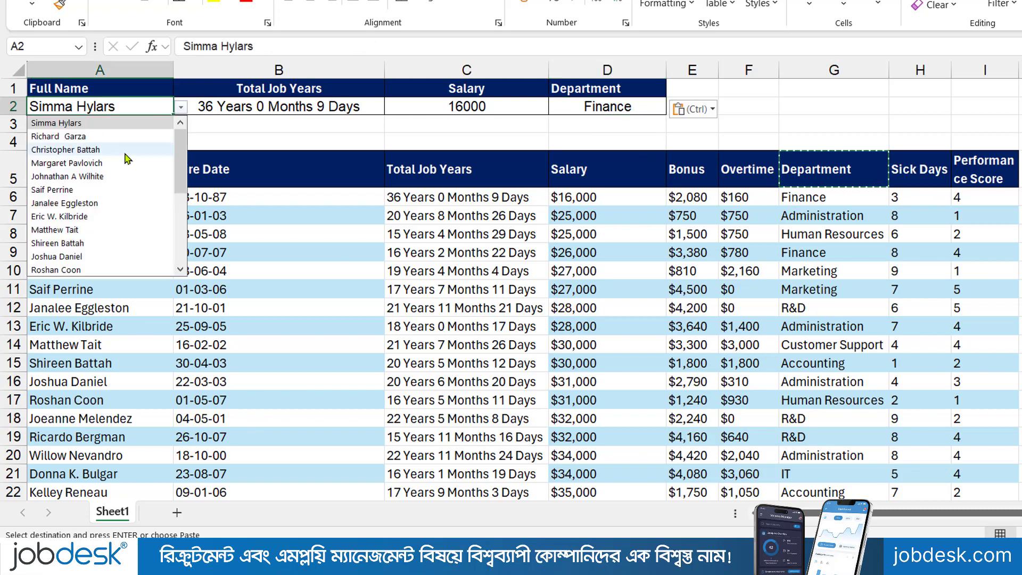
click(86, 202)
click(181, 107)
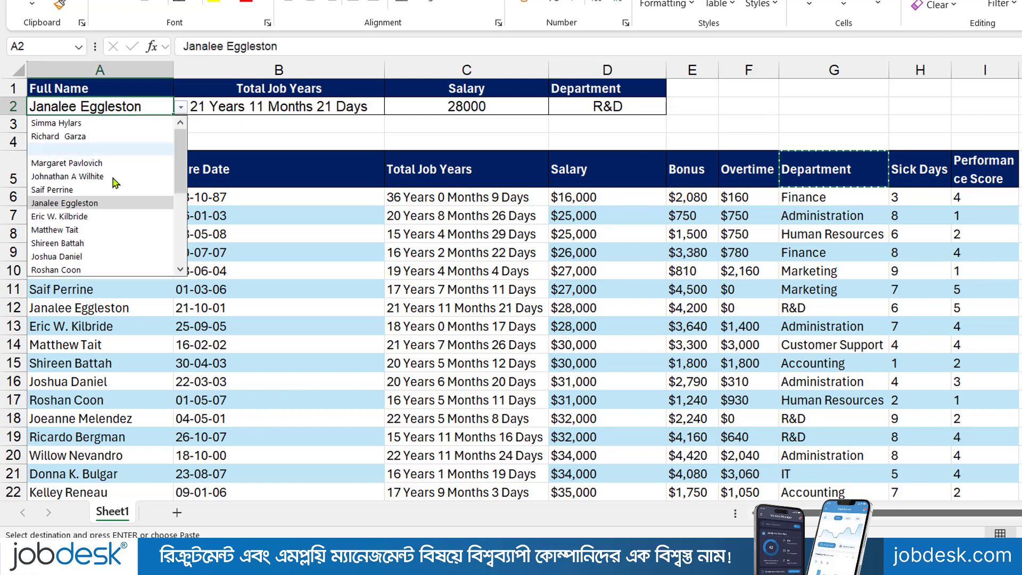
click(80, 228)
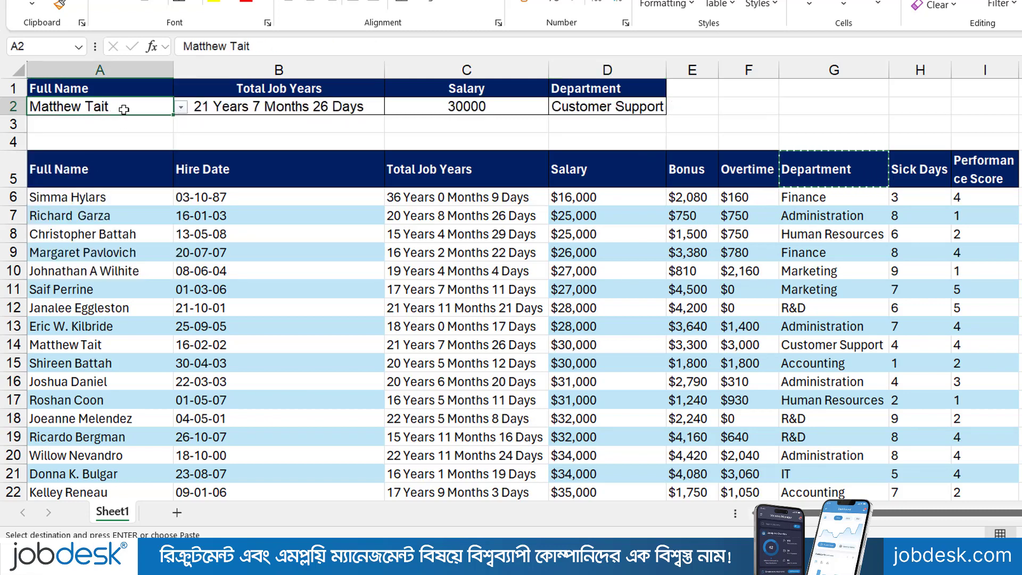
key(Delete)
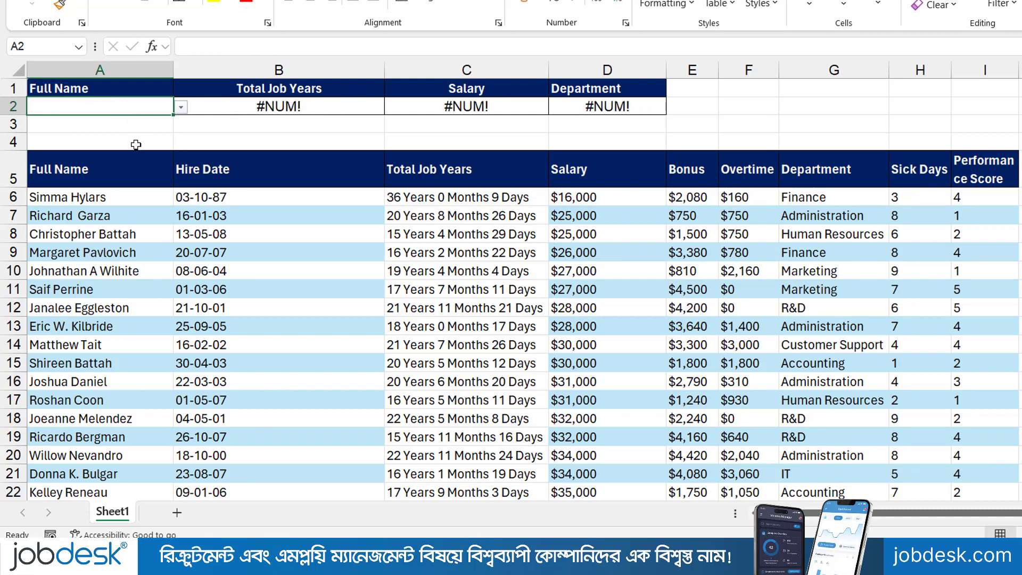
key(Return)
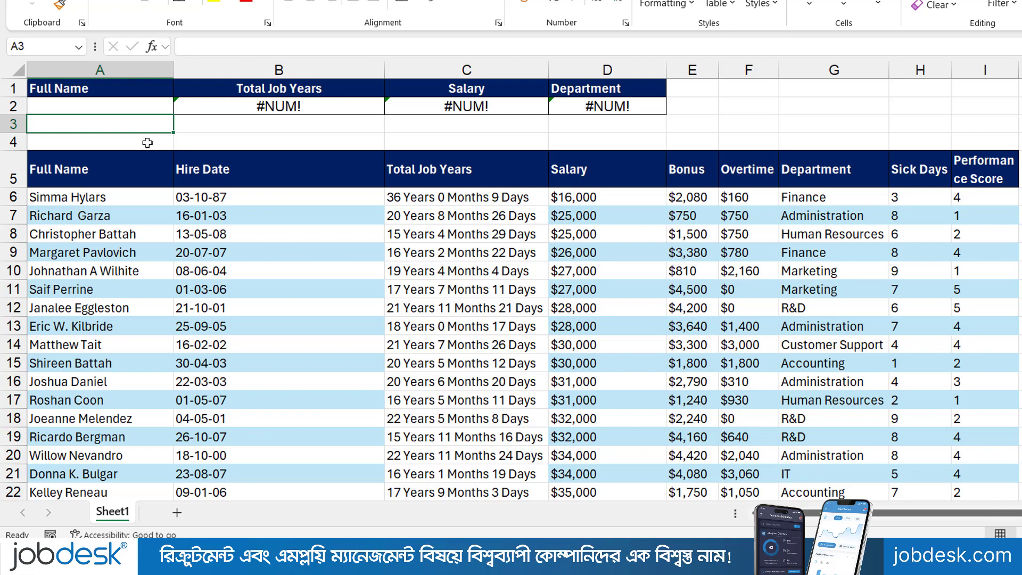
Step: Wrap B2's DGET formula in IFERROR with "" as the error value and fill it across to D2
click(258, 107)
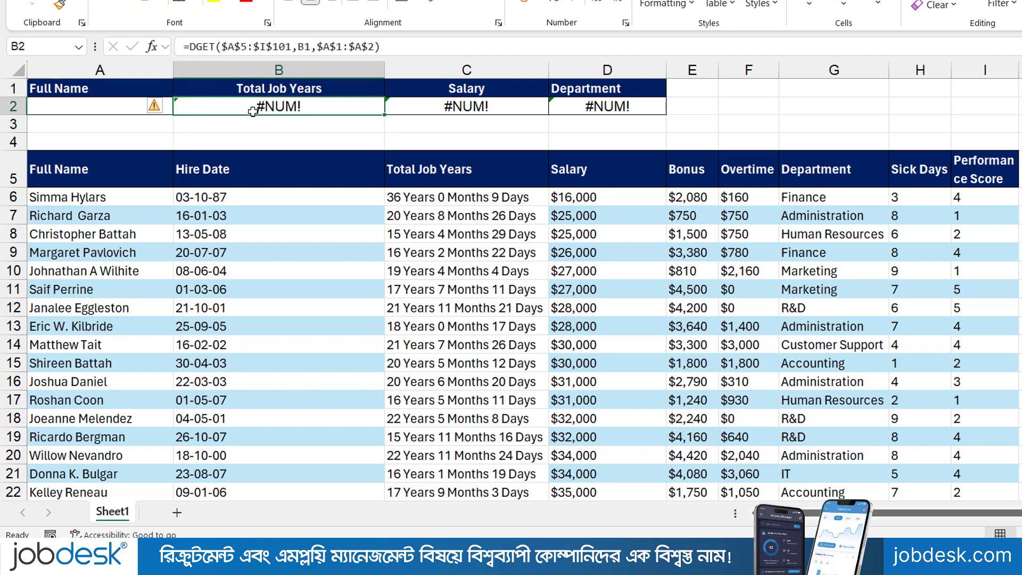
key(F2)
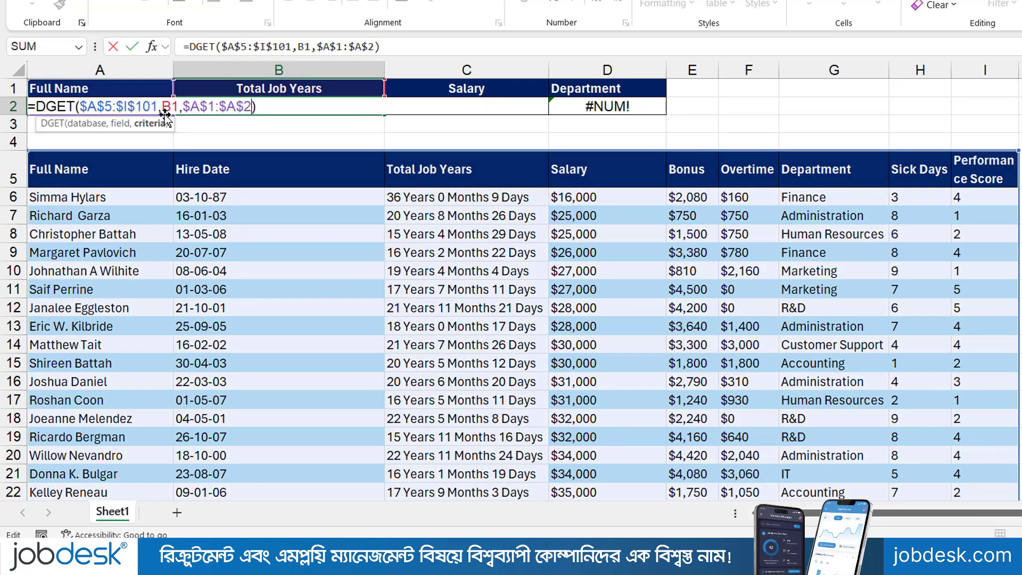
click(36, 106)
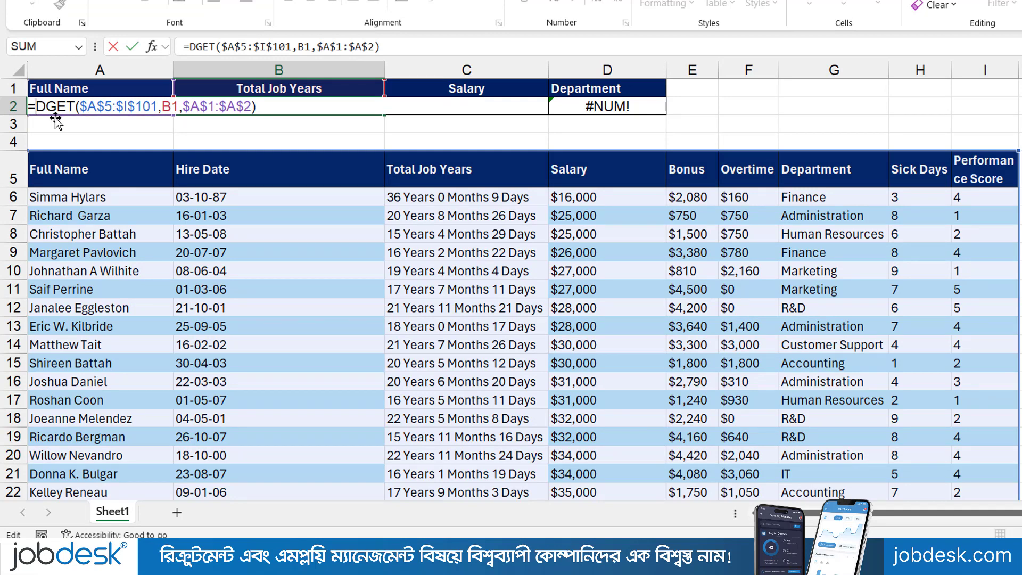
text(if)
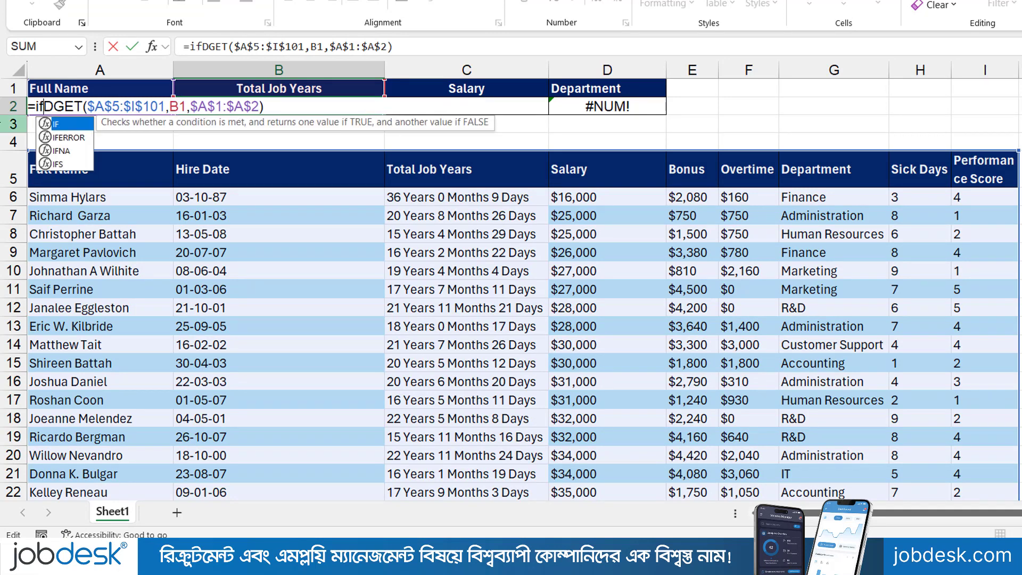
double_click(74, 137)
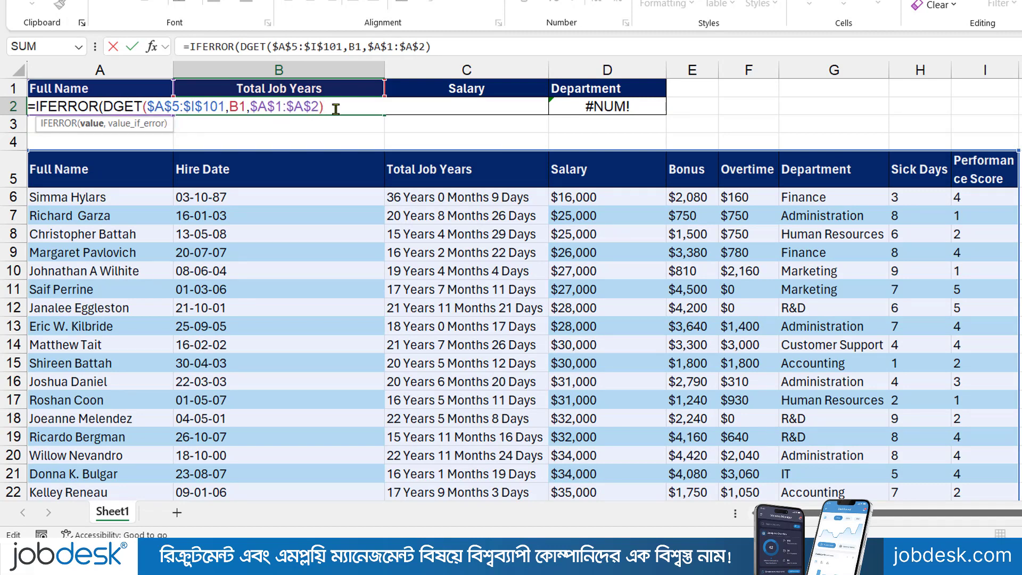
text(,""))
key(Return)
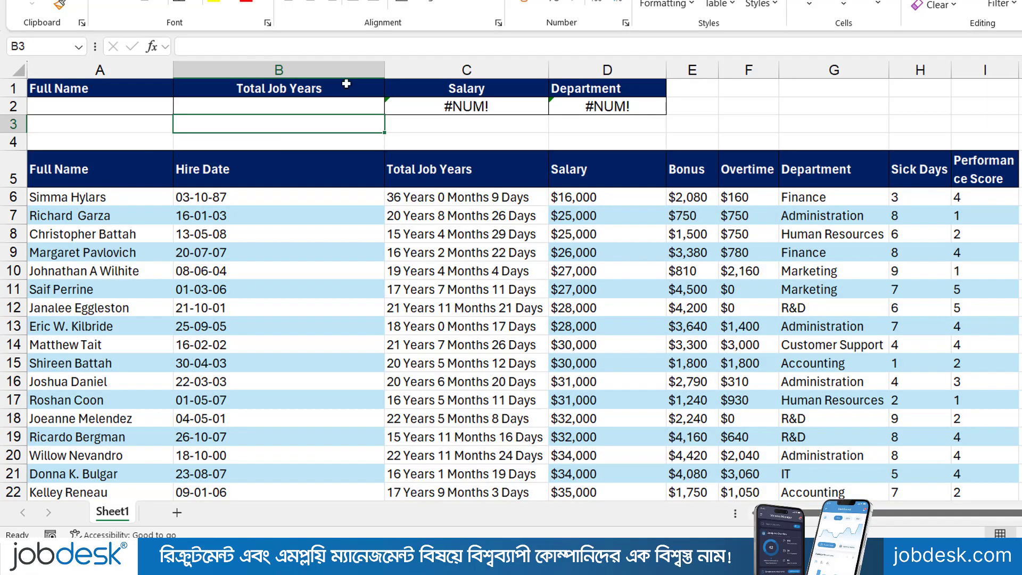
click(338, 104)
drag(385, 114, 626, 114)
Step: Test the IFERROR lookup by choosing the third and the sixth employee in A2's name list
click(148, 108)
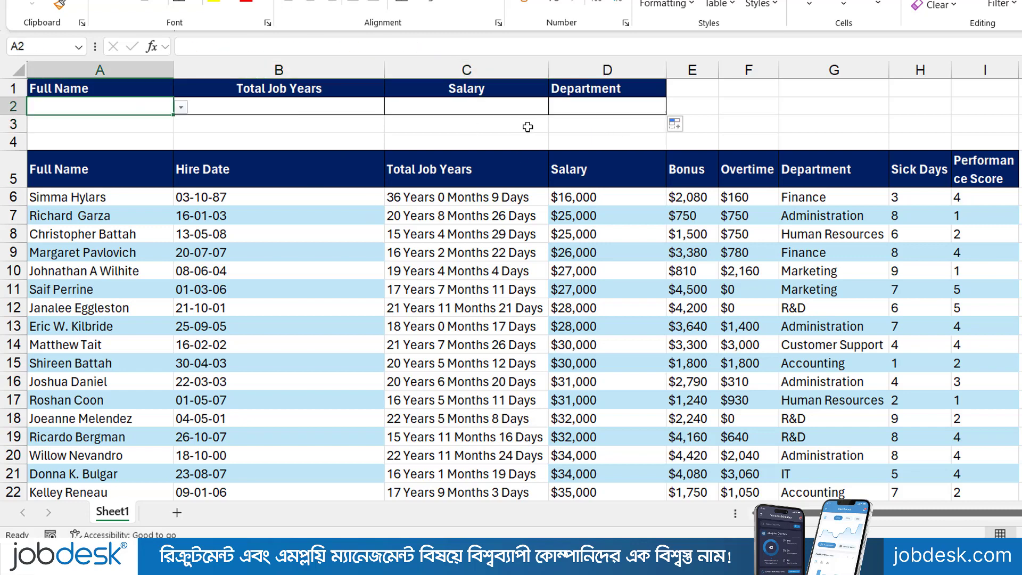
click(181, 108)
click(88, 155)
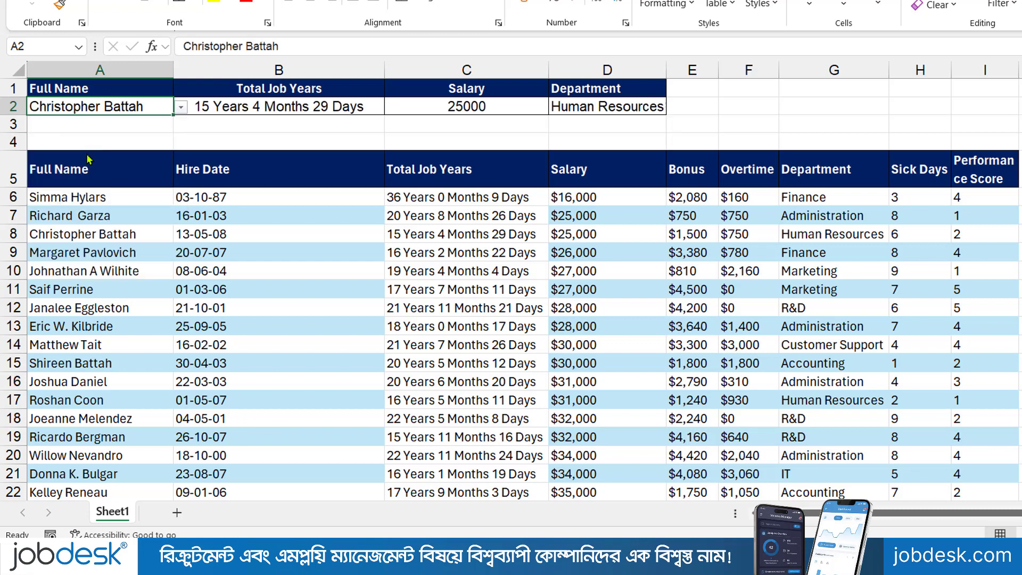
click(181, 107)
click(68, 191)
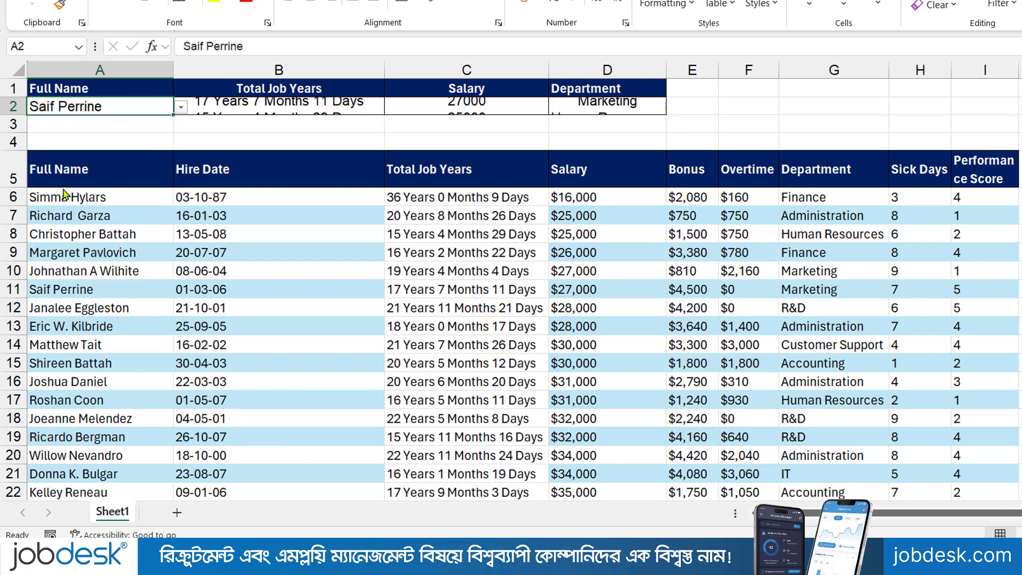
click(326, 230)
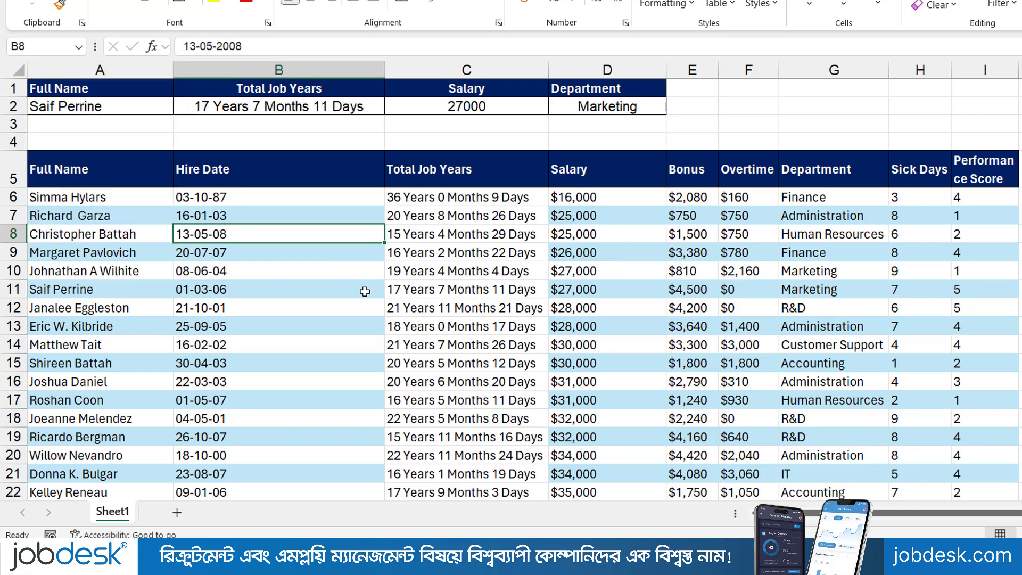